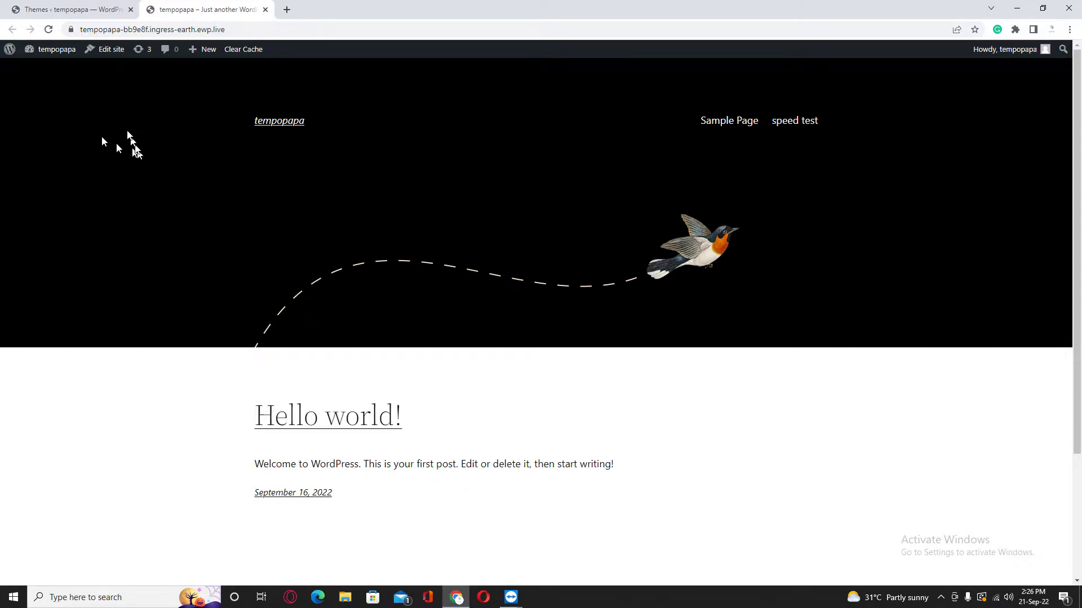
Activate MyArcadeTheme from the installed themes in the WordPress admin
{"action": "left_click", "coordinate": [68, 10]}
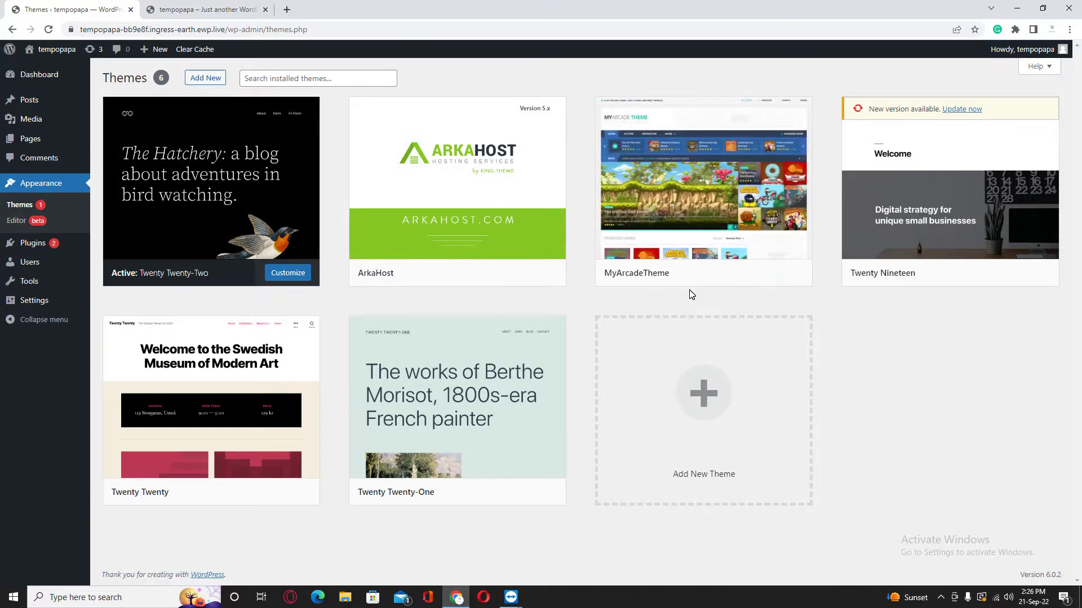
{"action": "mouse_move", "coordinate": [663, 287]}
{"action": "left_click", "coordinate": [726, 273]}
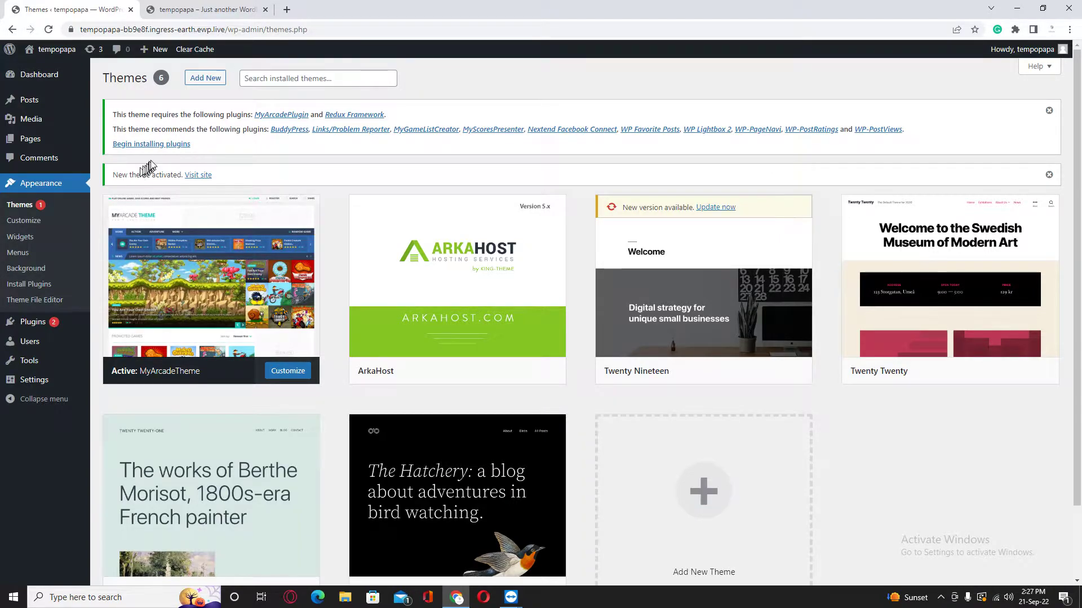
Activate the MyArcadePlugin Lite plugin from the installed plugins
{"action": "scroll", "coordinate": [113, 220], "scroll_direction": "down", "scroll_amount": 2}
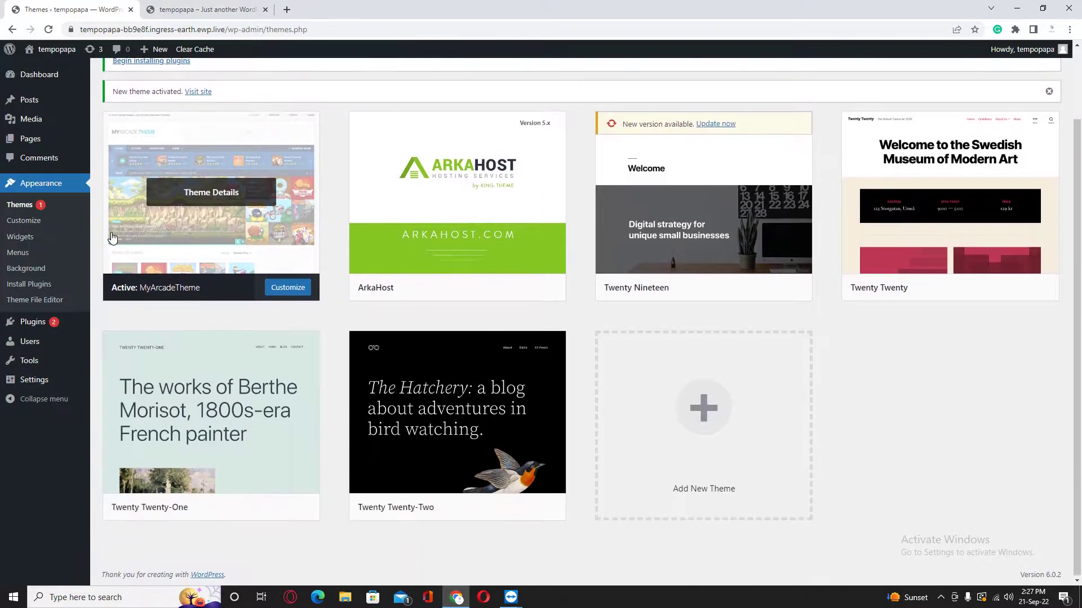
{"action": "mouse_move", "coordinate": [50, 326]}
{"action": "left_click", "coordinate": [120, 325]}
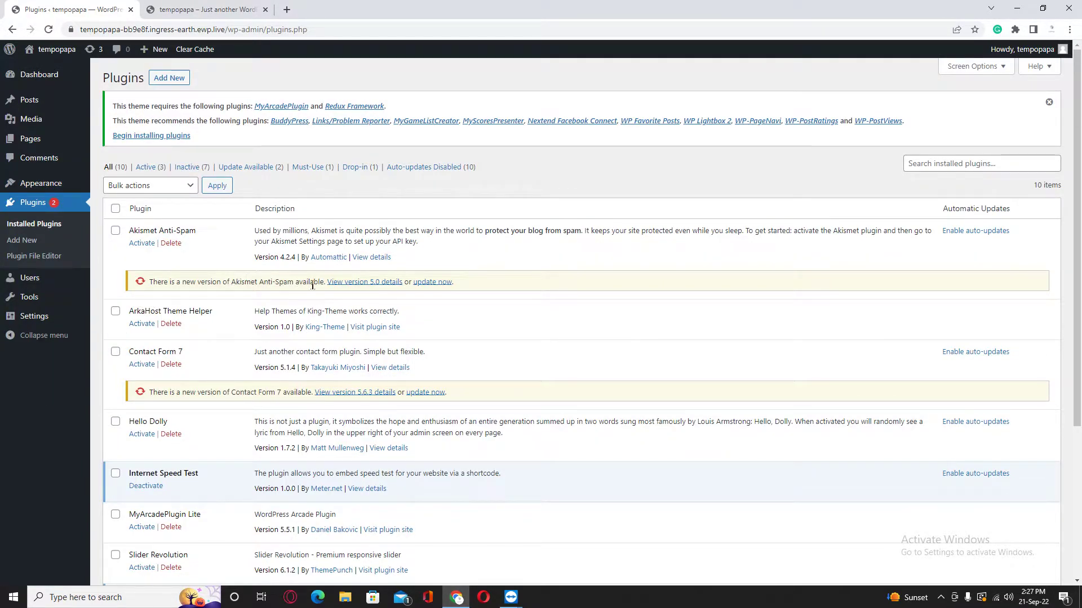
{"action": "scroll", "coordinate": [313, 285], "scroll_direction": "down", "scroll_amount": 5}
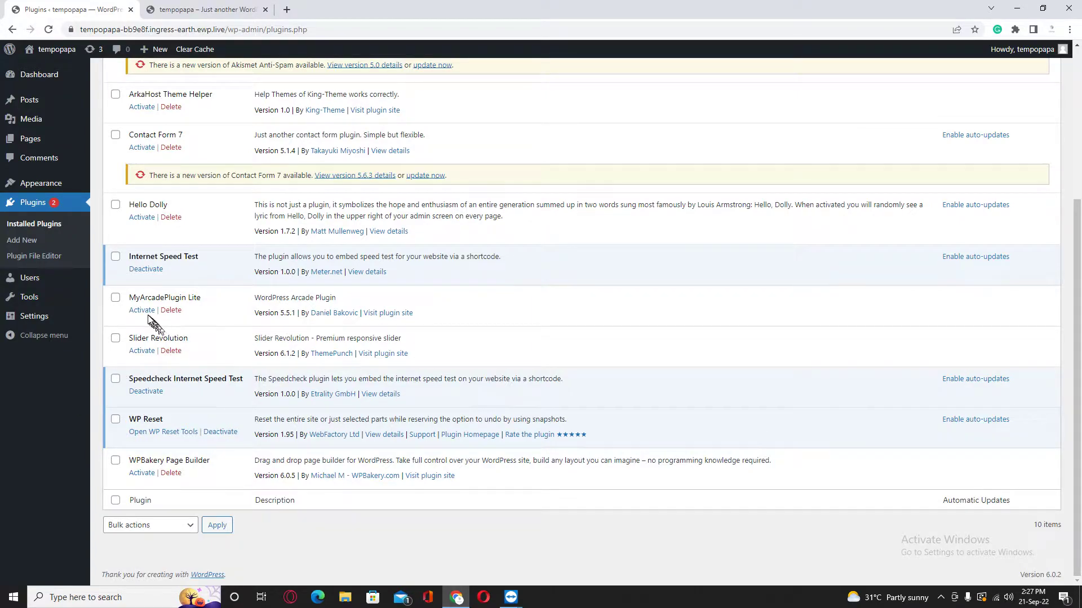
{"action": "left_click", "coordinate": [2, 306]}
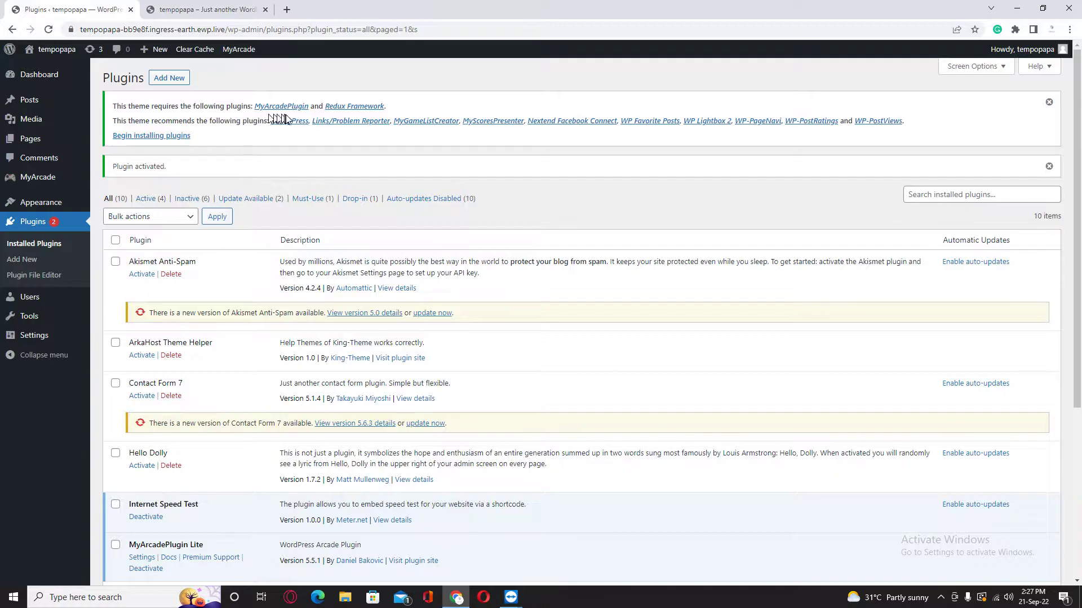
Bulk-install all the plugins that MyArcadeTheme requires and recommends
{"action": "left_click", "coordinate": [143, 135]}
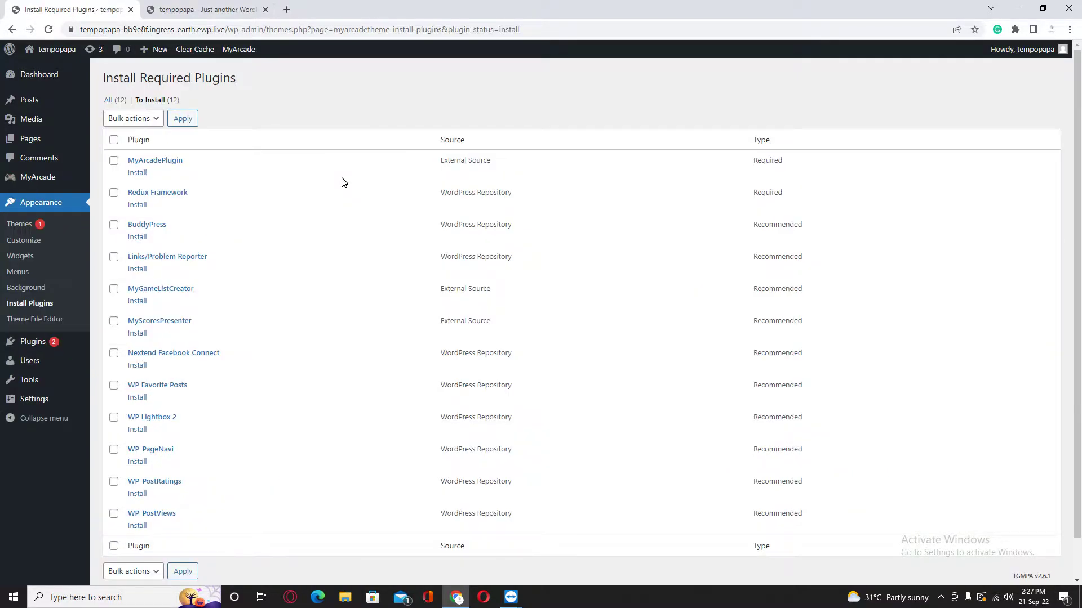
{"action": "left_click", "coordinate": [114, 140]}
{"action": "left_click", "coordinate": [140, 120]}
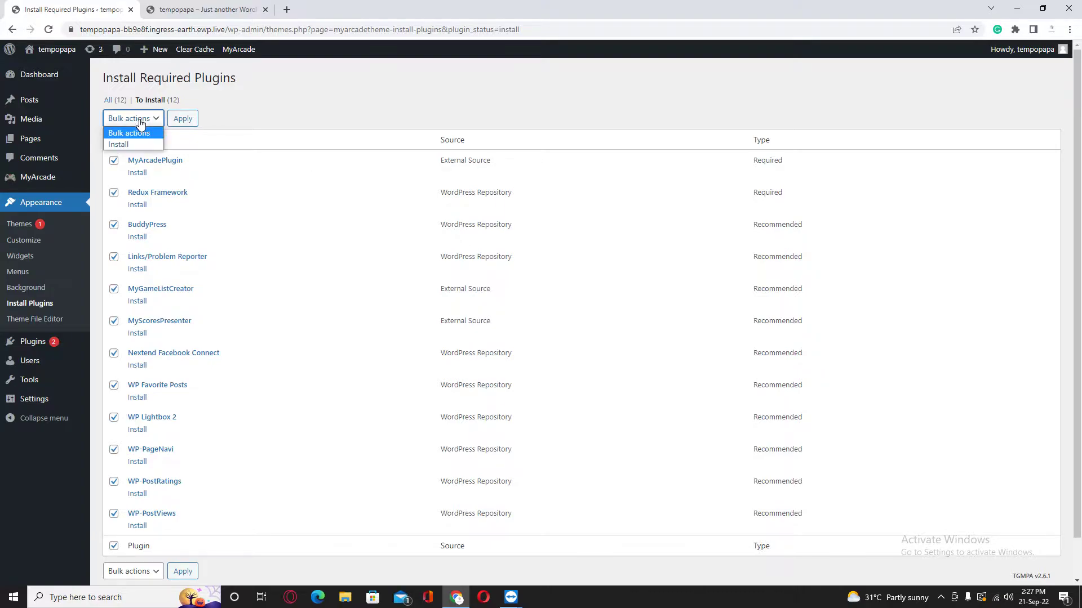
{"action": "left_click", "coordinate": [141, 144]}
{"action": "left_click", "coordinate": [183, 120]}
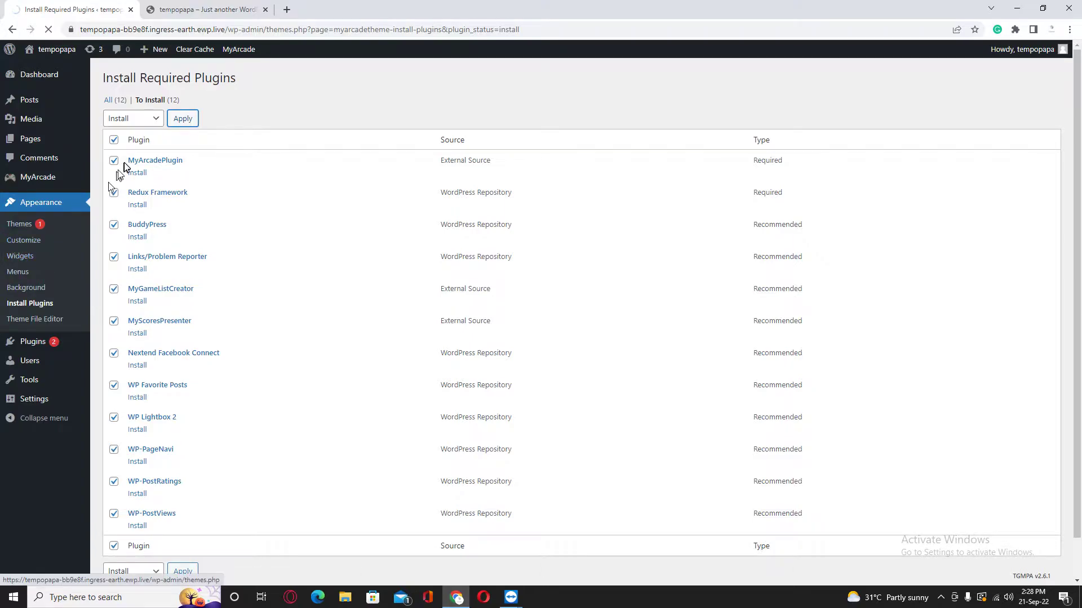
Reload the site's front page to load the new theme, and return to the plugin installation page
{"action": "left_click", "coordinate": [245, 7]}
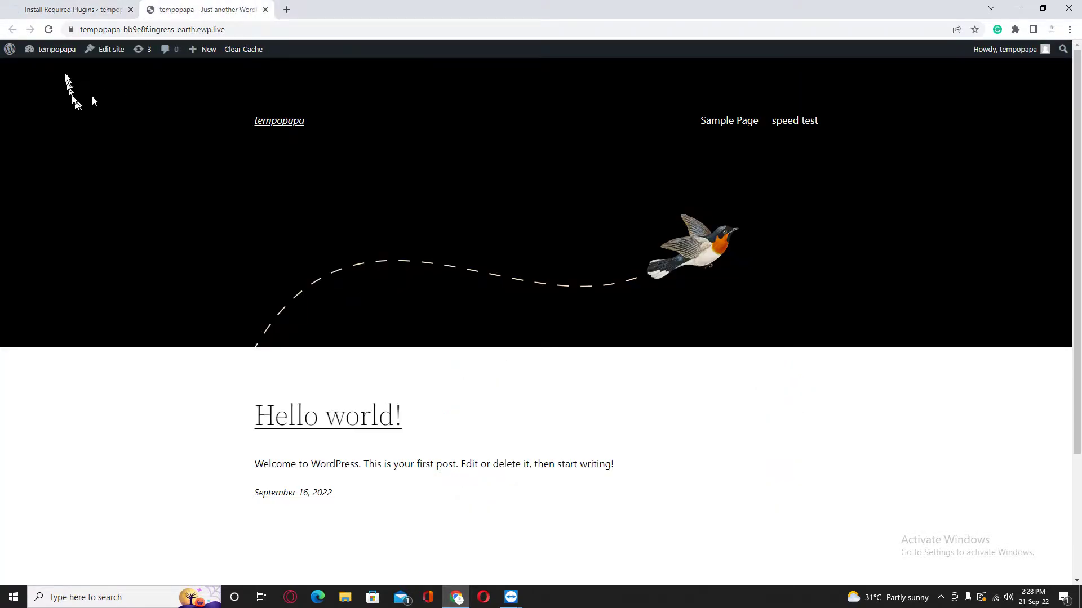
{"action": "left_click", "coordinate": [48, 30]}
{"action": "left_click", "coordinate": [70, 10]}
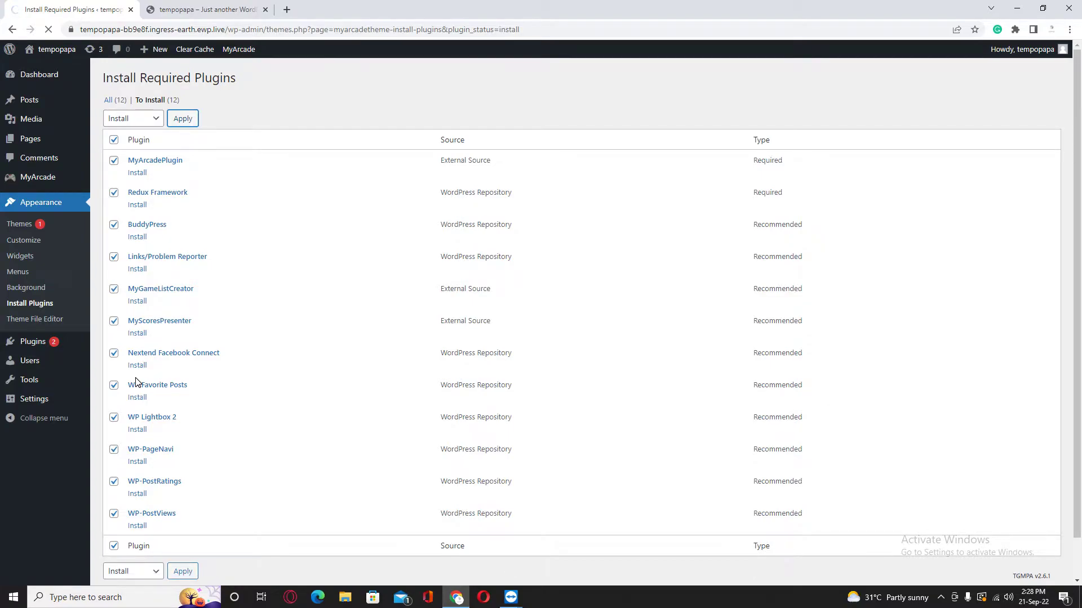
Review the installation log for each required and recommended plugin, including the MyArcadePlugin, MyGameListCreator and MyScoresPresenter entries
{"action": "scroll", "coordinate": [135, 382], "scroll_direction": "down", "scroll_amount": 1}
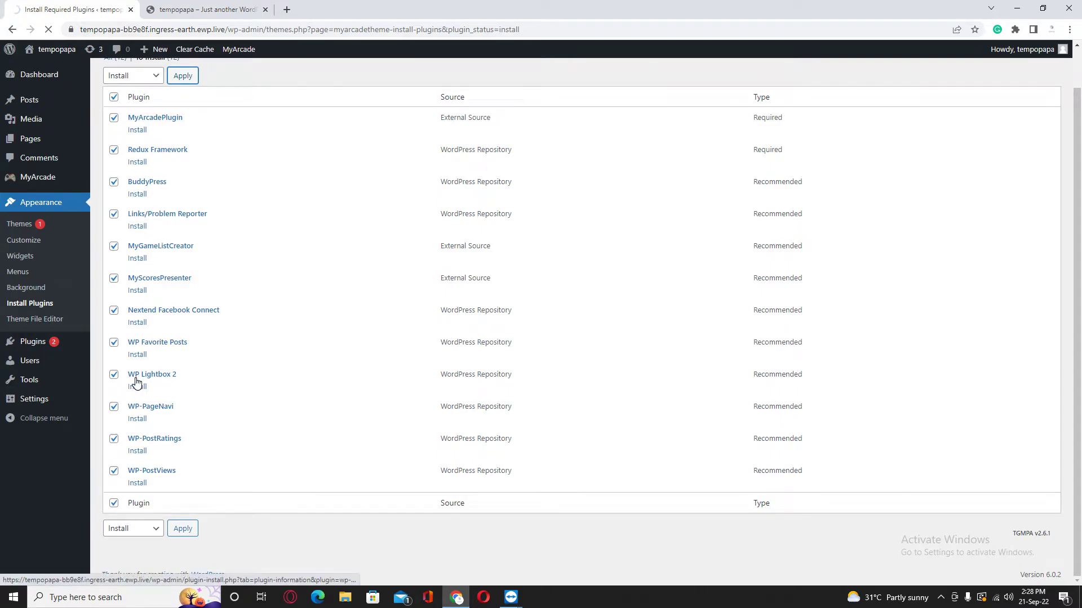
{"action": "scroll", "coordinate": [135, 383], "scroll_direction": "up", "scroll_amount": 1}
{"action": "scroll", "coordinate": [136, 382], "scroll_direction": "down", "scroll_amount": 1}
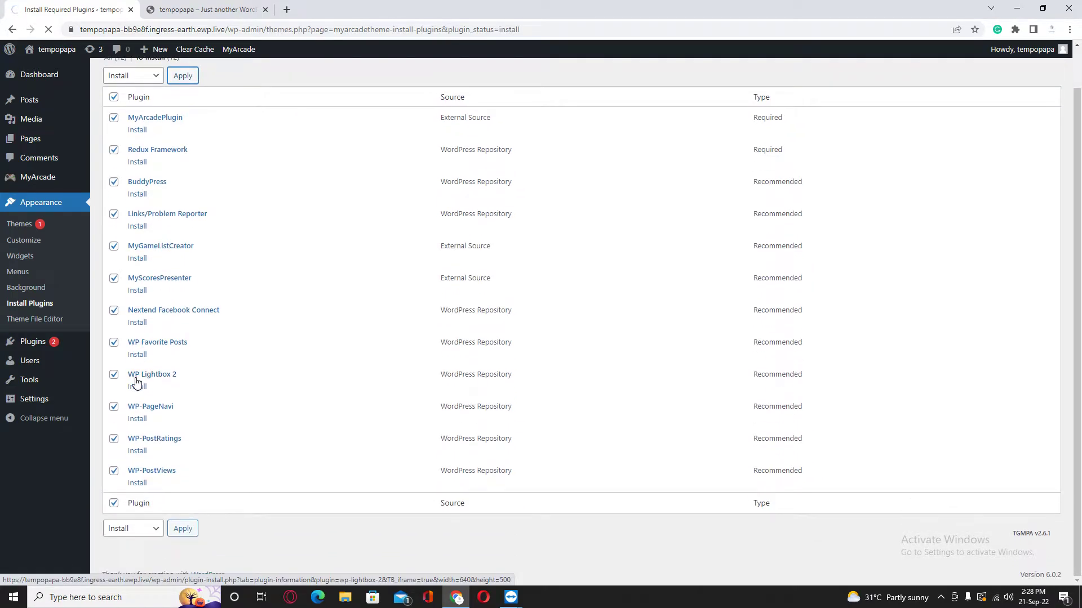
{"action": "scroll", "coordinate": [136, 383], "scroll_direction": "up", "scroll_amount": 1}
{"action": "scroll", "coordinate": [135, 382], "scroll_direction": "down", "scroll_amount": 6}
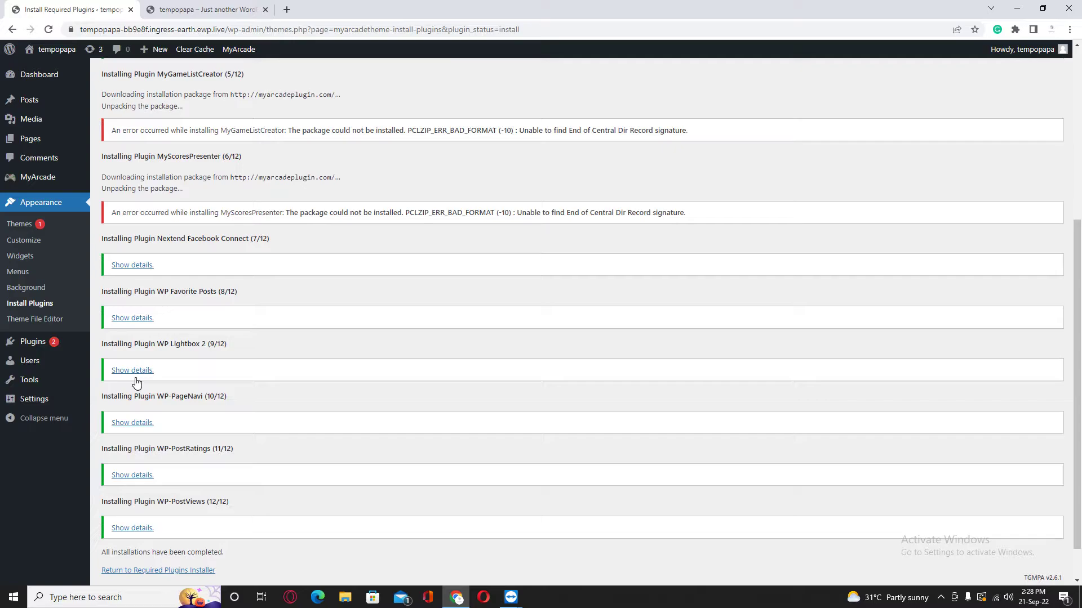
{"action": "scroll", "coordinate": [136, 383], "scroll_direction": "up", "scroll_amount": 5}
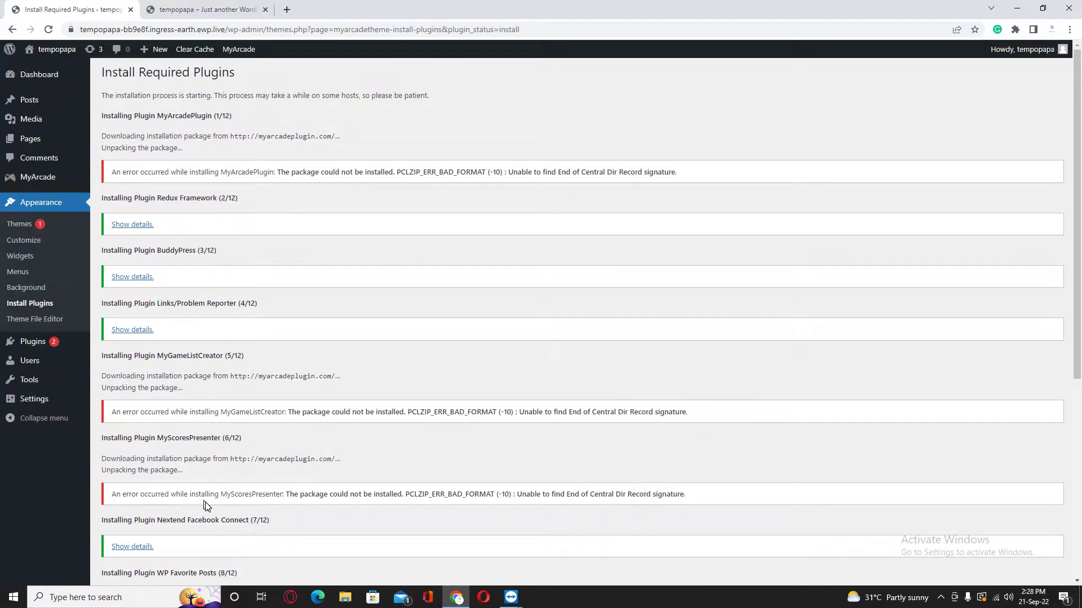
{"action": "left_click_drag", "start_coordinate": [251, 444], "coordinate": [130, 443]}
{"action": "left_click", "coordinate": [129, 442]}
{"action": "scroll", "coordinate": [337, 356], "scroll_direction": "down", "scroll_amount": 6}
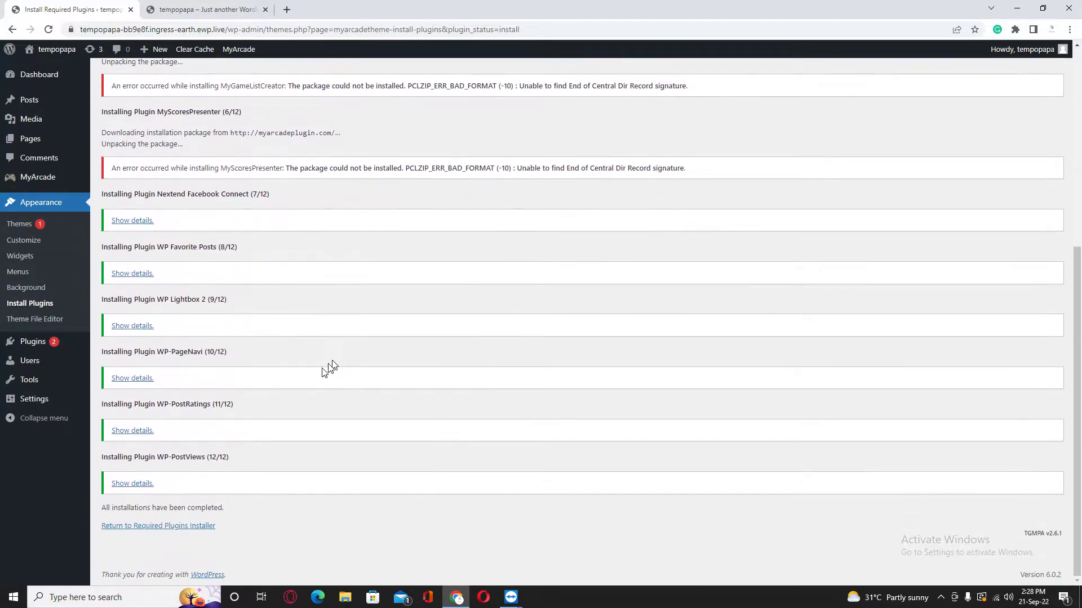
{"action": "scroll", "coordinate": [309, 431], "scroll_direction": "up", "scroll_amount": 6}
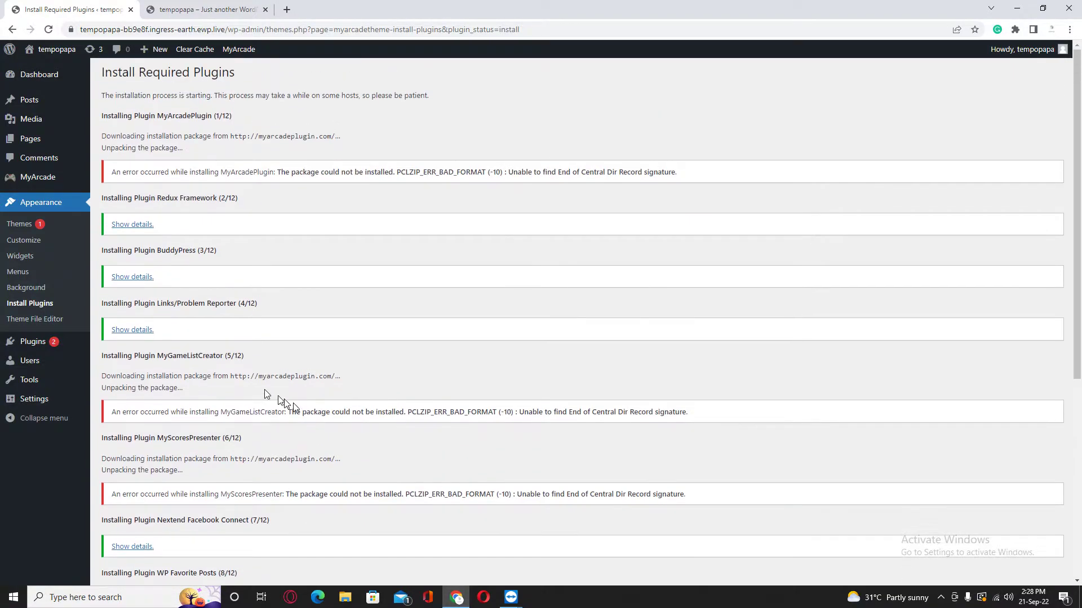
{"action": "scroll", "coordinate": [205, 313], "scroll_direction": "down", "scroll_amount": 6}
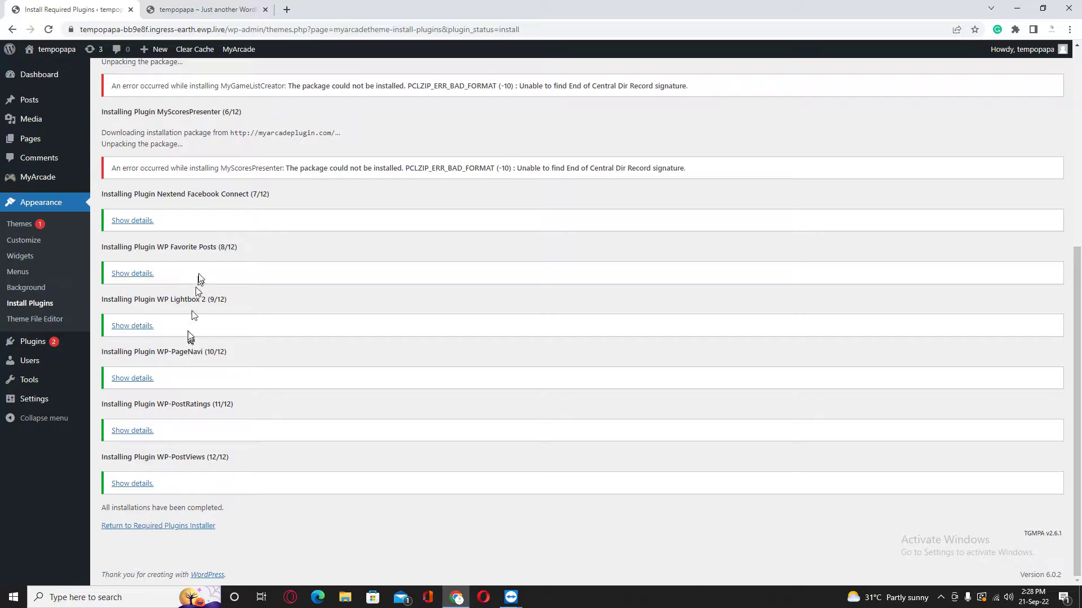
{"action": "scroll", "coordinate": [213, 211], "scroll_direction": "up", "scroll_amount": 6}
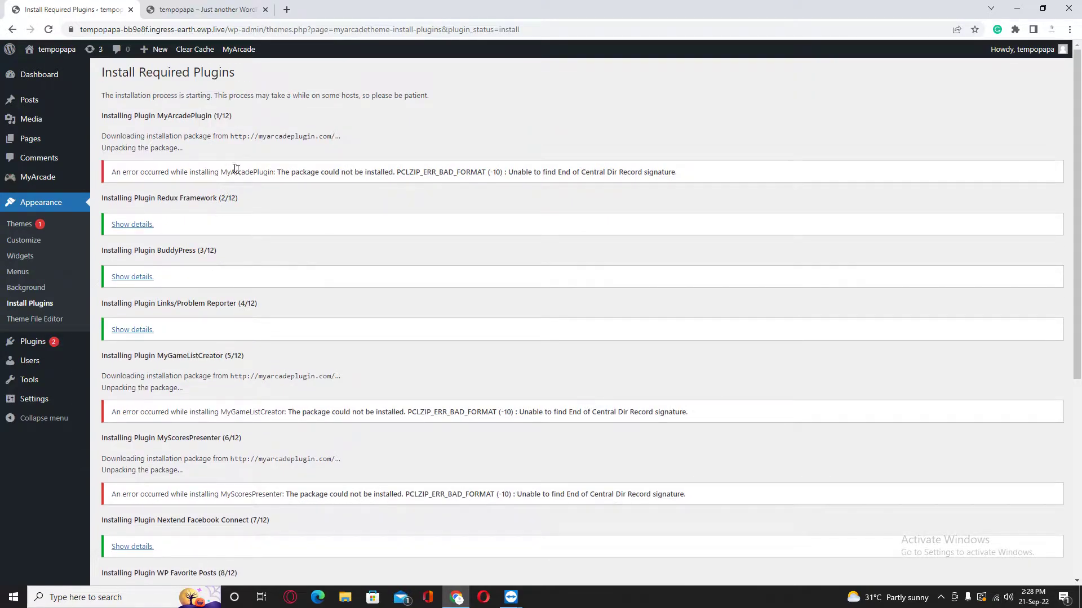
Check how the site's front page looks with MyArcadeTheme
{"action": "left_click", "coordinate": [206, 5]}
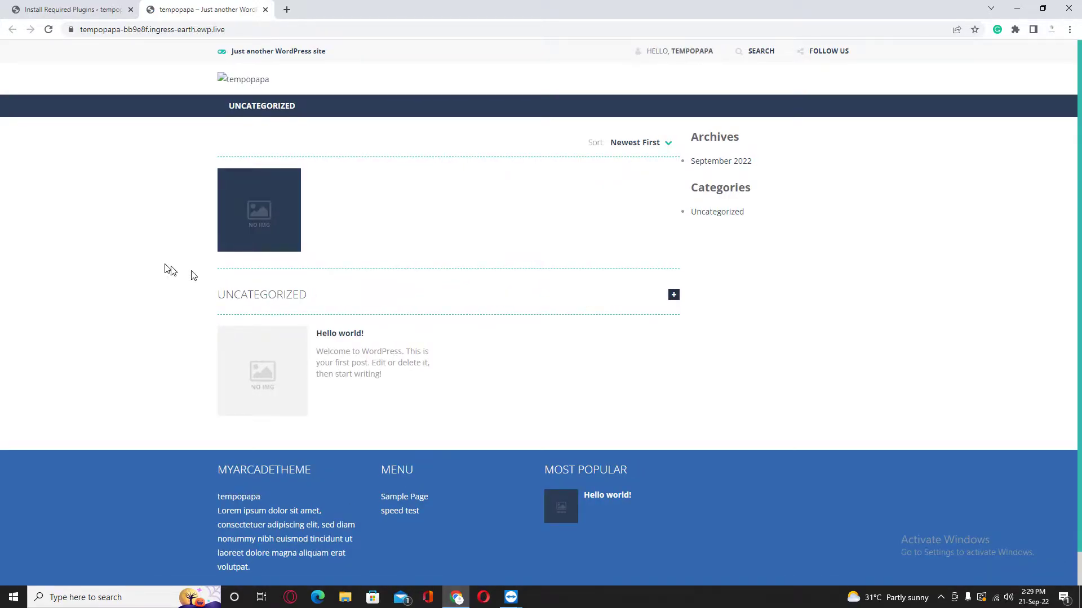
{"action": "scroll", "coordinate": [1064, 259], "scroll_direction": "down", "scroll_amount": 1}
{"action": "scroll", "coordinate": [1078, 327], "scroll_direction": "up", "scroll_amount": 1}
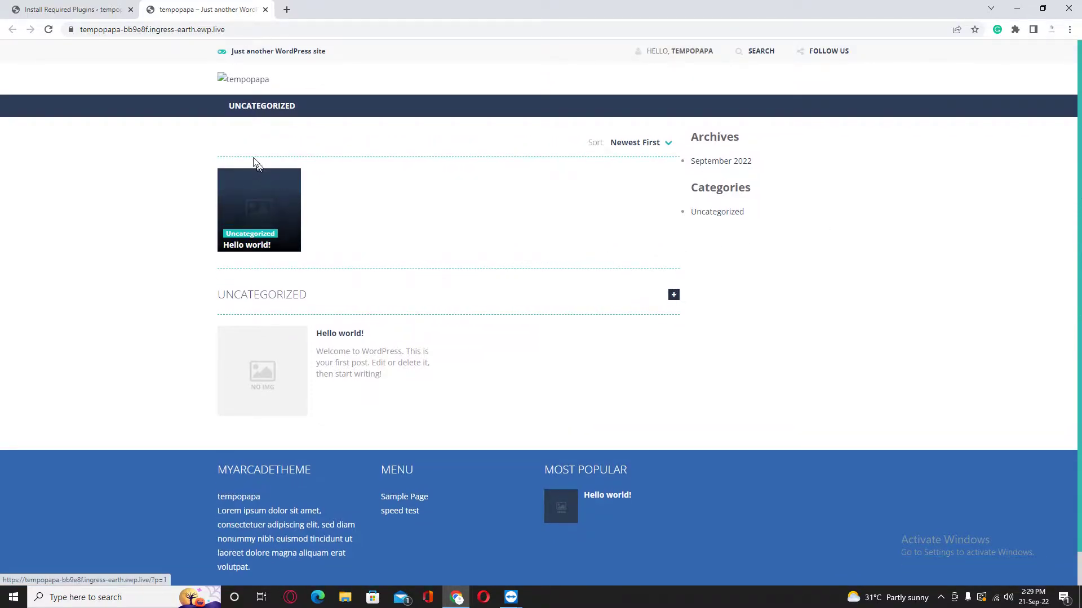
Fetch the latest 100 games from the Famobi distributor with MyArcade, leaving the keyword empty
{"action": "left_click", "coordinate": [77, 6]}
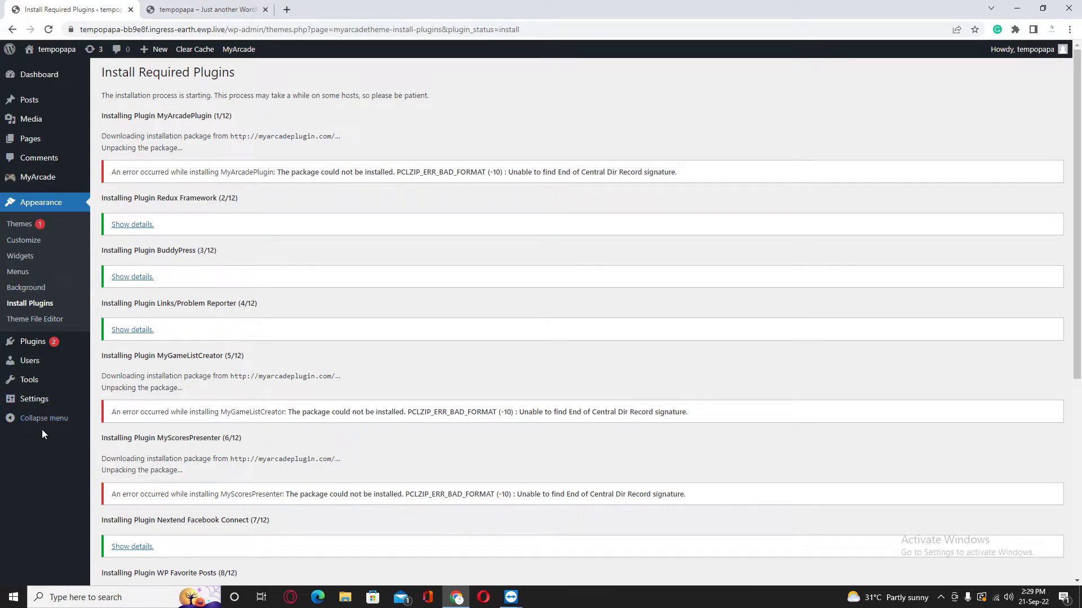
{"action": "mouse_move", "coordinate": [48, 182]}
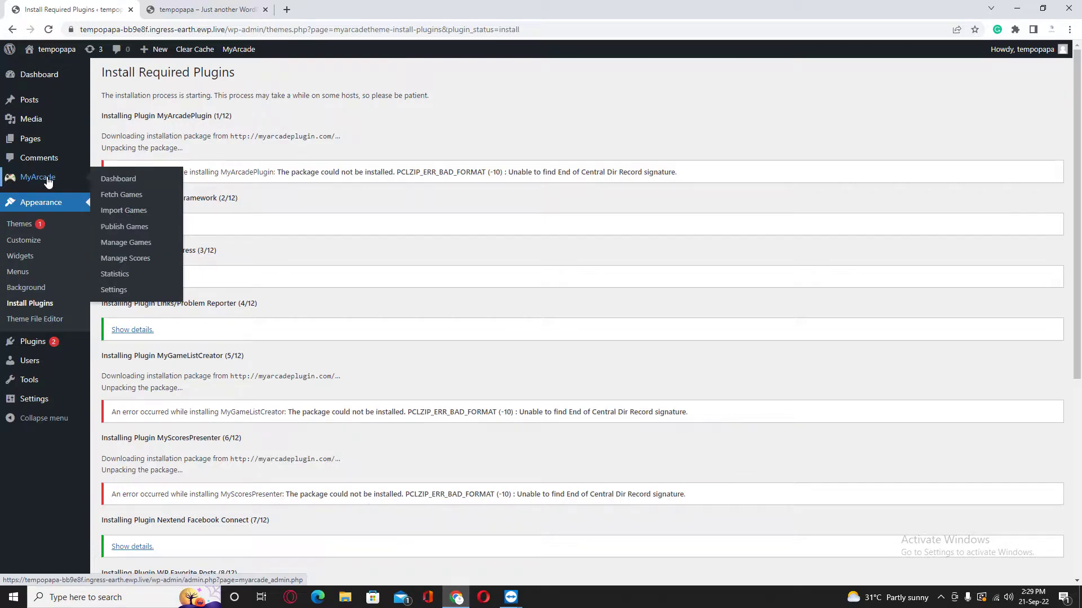
{"action": "left_click", "coordinate": [131, 196]}
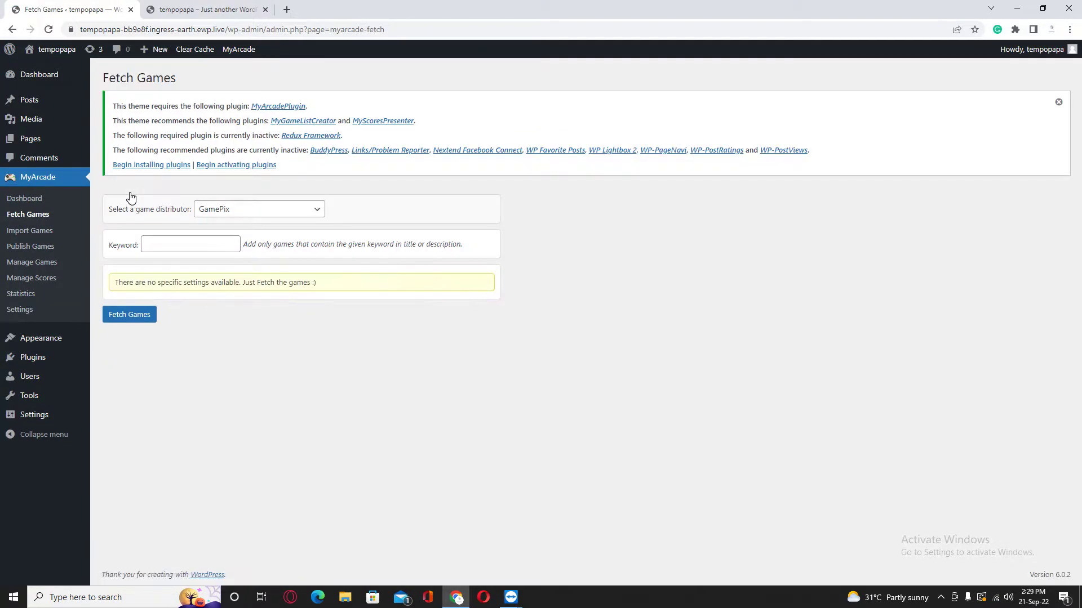
{"action": "left_click", "coordinate": [261, 212]}
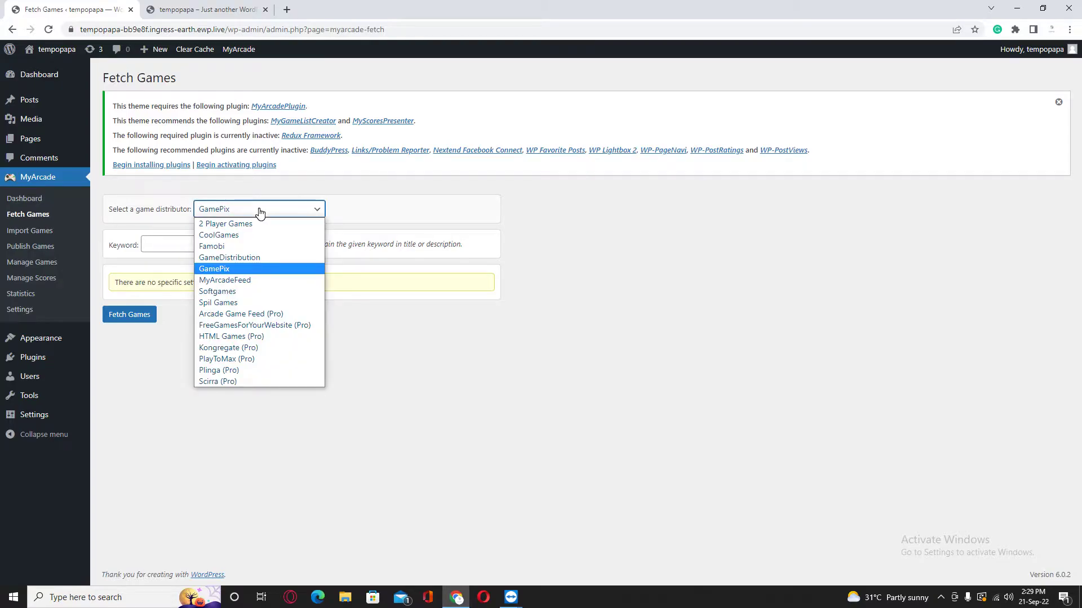
{"action": "left_click", "coordinate": [235, 247]}
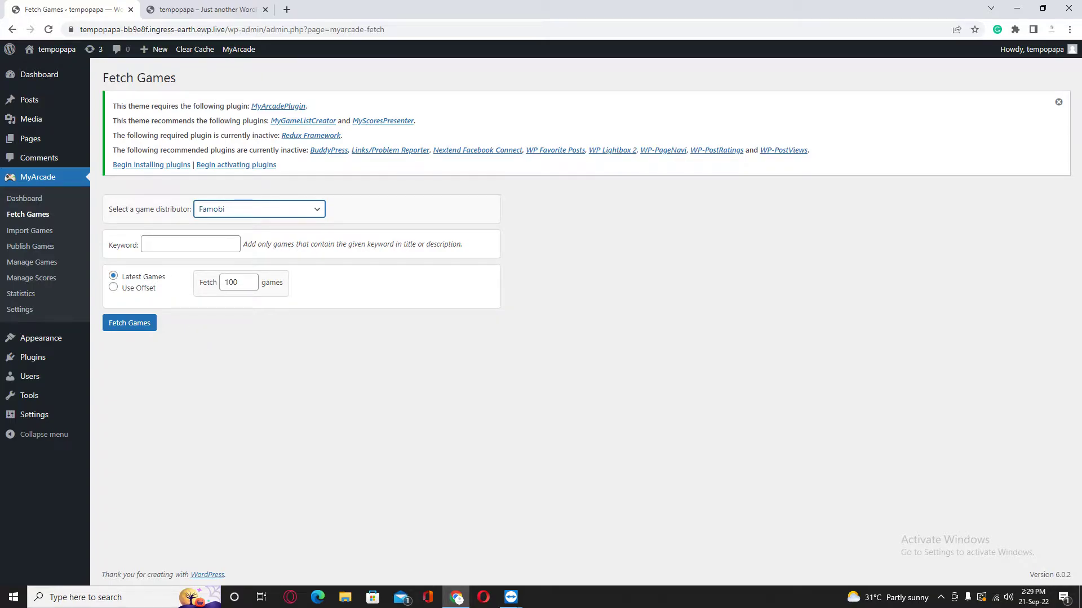
{"action": "left_click", "coordinate": [169, 247]}
{"action": "left_click", "coordinate": [127, 389]}
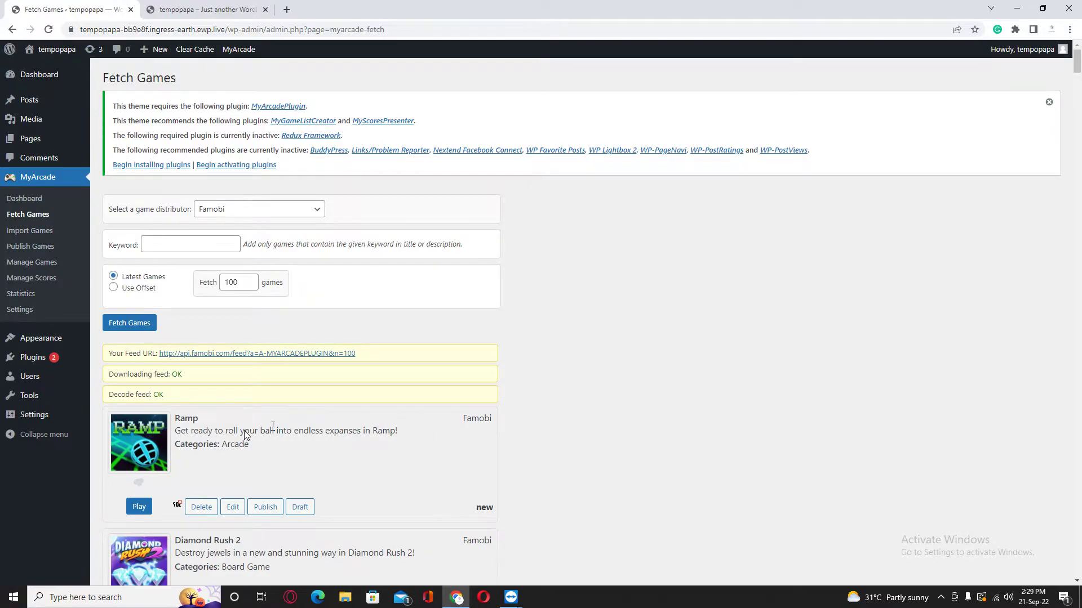
Publish the fetched games Ramp, Diamond Rush 2, Color Tunnel, Fruit Ninja and Jetpack Joyride
{"action": "scroll", "coordinate": [620, 439], "scroll_direction": "down", "scroll_amount": 5}
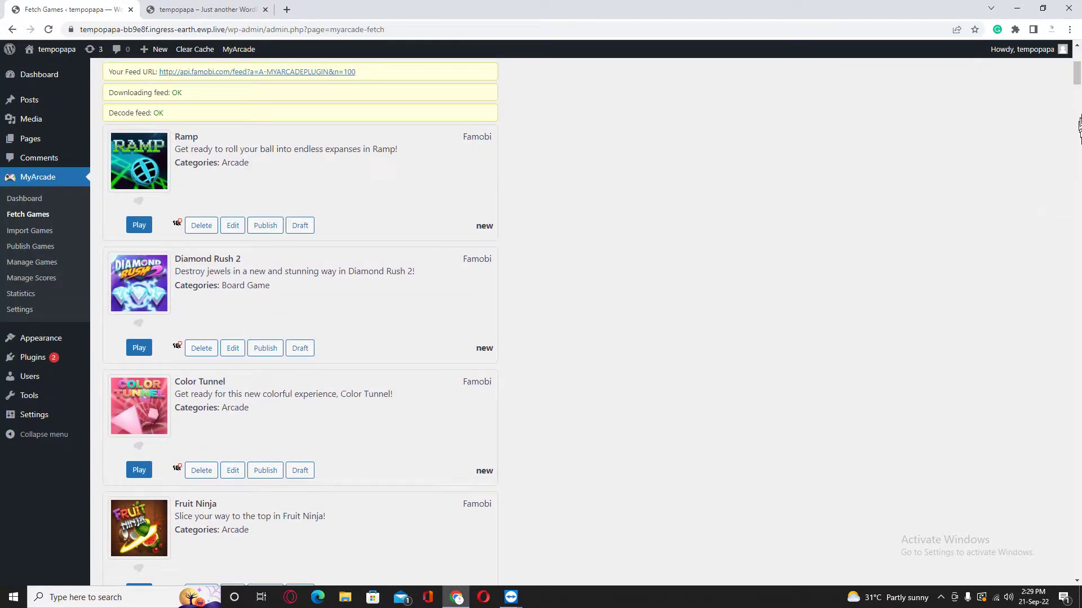
{"action": "left_click_drag", "start_coordinate": [1076, 75], "coordinate": [1079, 77]}
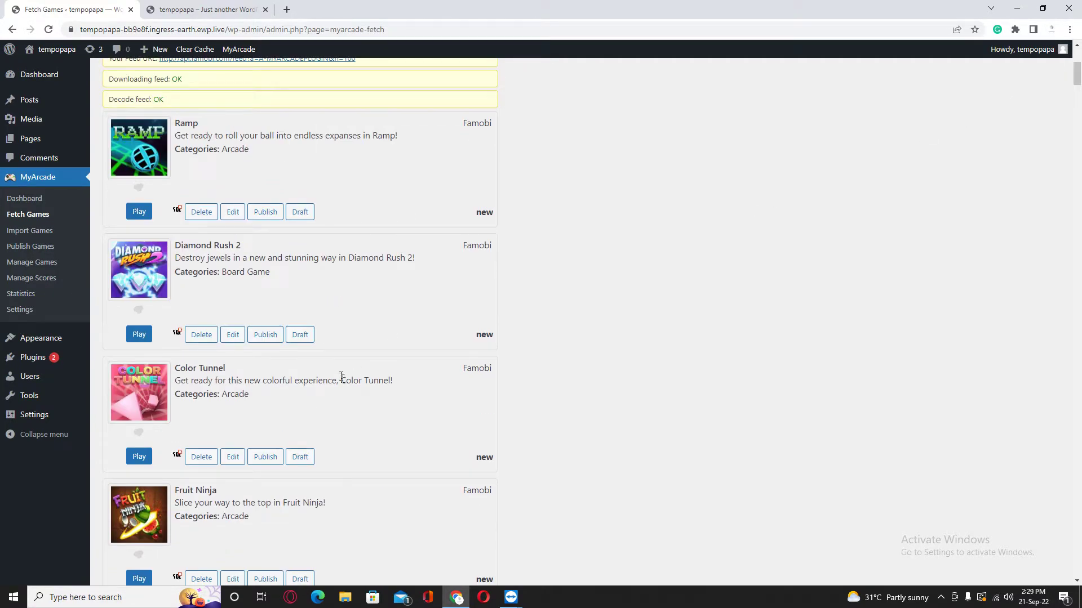
{"action": "scroll", "coordinate": [280, 353], "scroll_direction": "down", "scroll_amount": 20}
{"action": "scroll", "coordinate": [270, 360], "scroll_direction": "up", "scroll_amount": 20}
{"action": "scroll", "coordinate": [275, 364], "scroll_direction": "down", "scroll_amount": 5}
{"action": "left_click", "coordinate": [263, 338]}
{"action": "scroll", "coordinate": [315, 372], "scroll_direction": "down", "scroll_amount": 5}
{"action": "scroll", "coordinate": [338, 395], "scroll_direction": "up", "scroll_amount": 2}
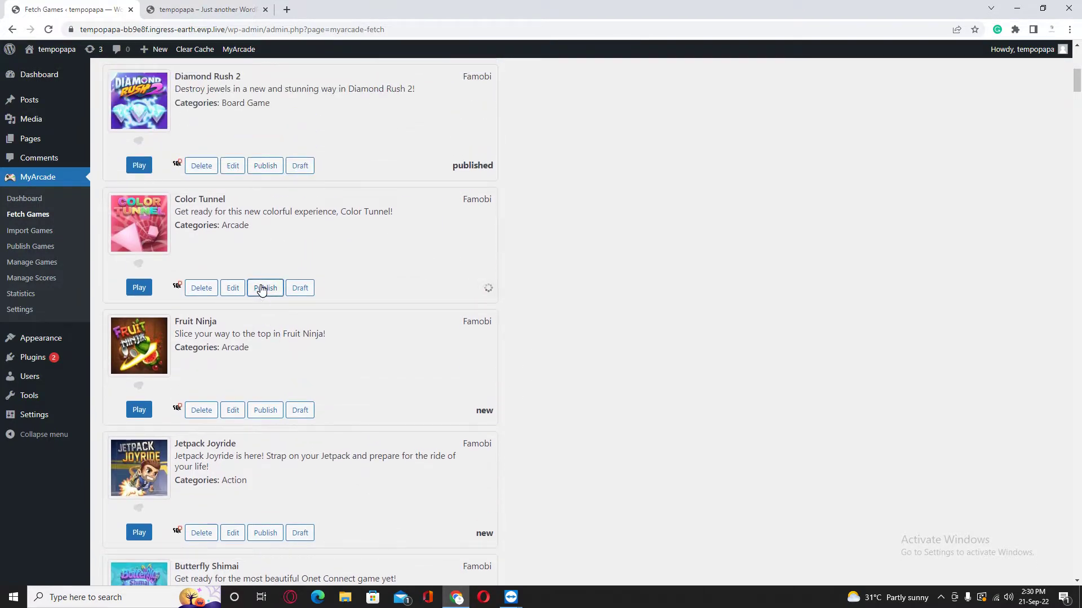
{"action": "scroll", "coordinate": [287, 363], "scroll_direction": "down", "scroll_amount": 2}
{"action": "left_click", "coordinate": [263, 297]}
{"action": "scroll", "coordinate": [279, 354], "scroll_direction": "down", "scroll_amount": 1}
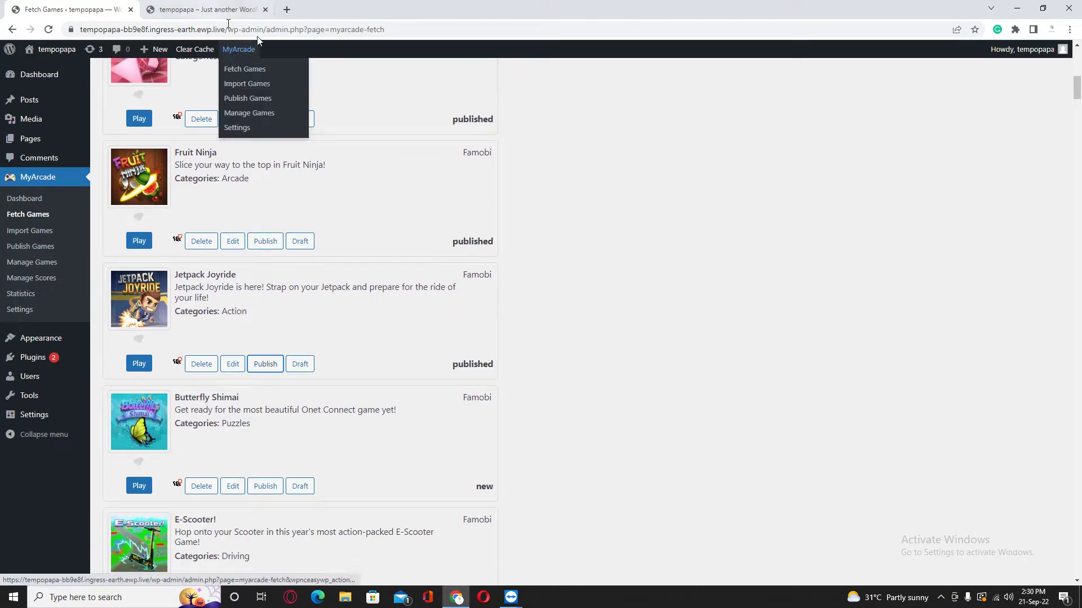
Reload the site's front page and look over the published games on it
{"action": "left_click", "coordinate": [216, 14]}
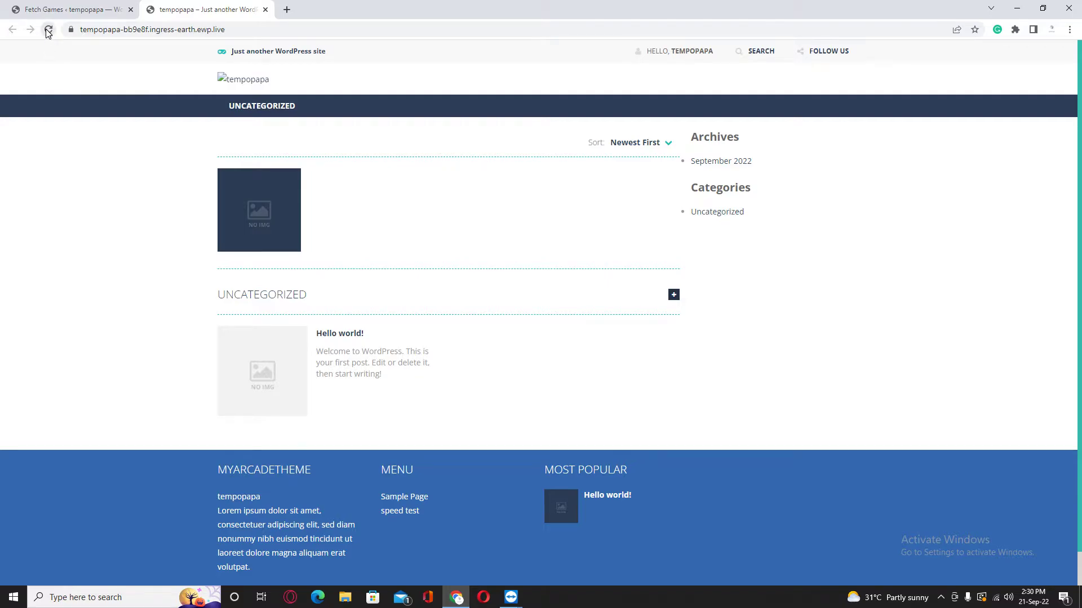
{"action": "scroll", "coordinate": [225, 372], "scroll_direction": "down", "scroll_amount": 5}
{"action": "scroll", "coordinate": [253, 378], "scroll_direction": "up", "scroll_amount": 5}
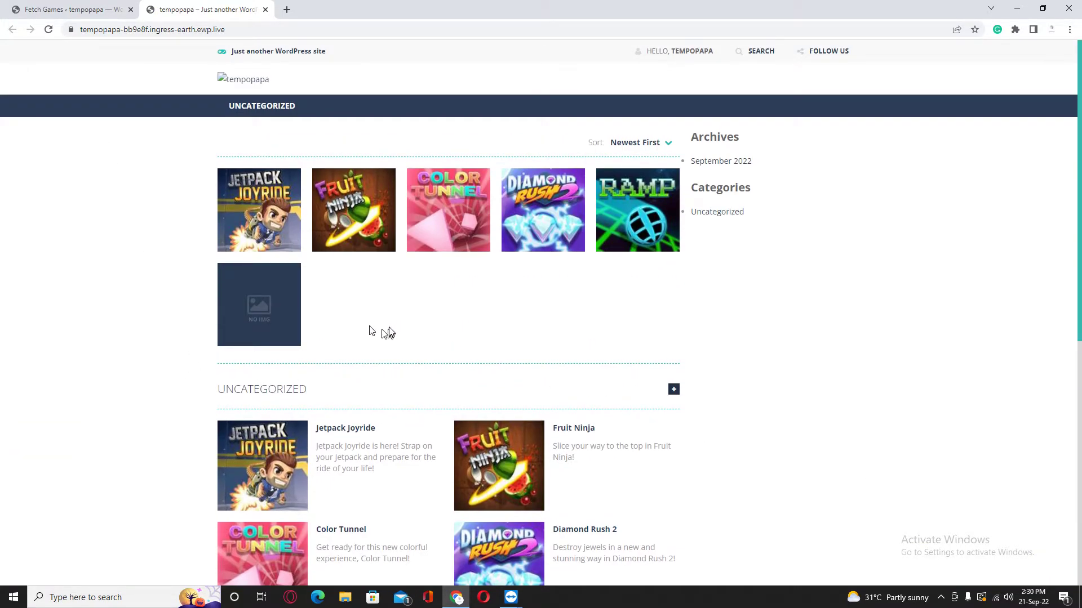
{"action": "scroll", "coordinate": [397, 322], "scroll_direction": "down", "scroll_amount": 5}
{"action": "scroll", "coordinate": [405, 314], "scroll_direction": "up", "scroll_amount": 5}
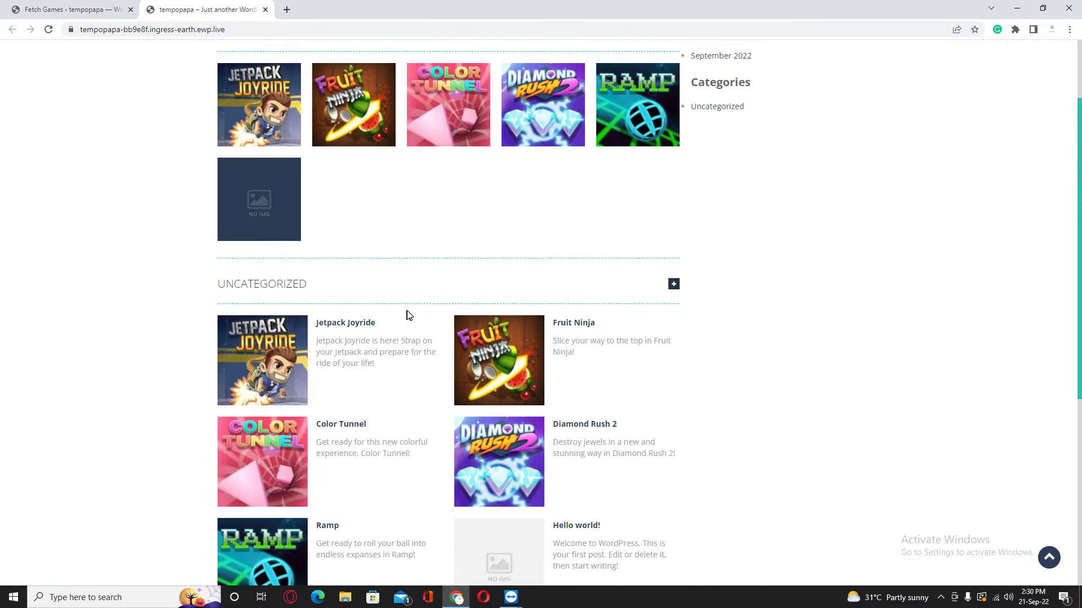
{"action": "mouse_move", "coordinate": [1078, 136]}
{"action": "left_mouse_down"}
{"action": "mouse_move", "coordinate": [1078, 225]}
{"action": "mouse_move", "coordinate": [1079, 147]}
{"action": "left_mouse_up"}
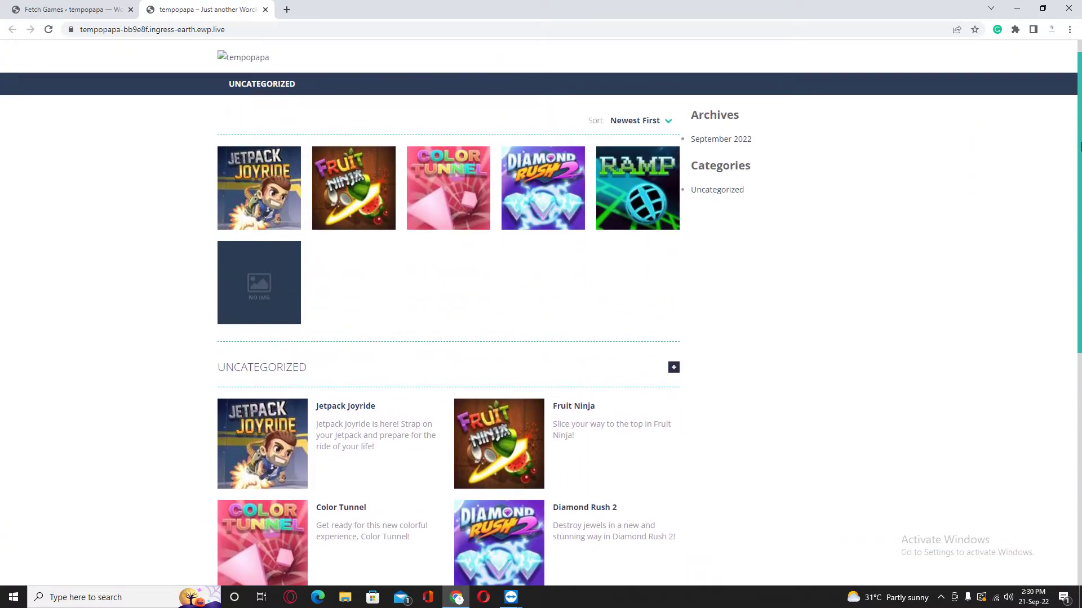
Open the Jetpack Joyride game page from the site's front page and try playing the game
{"action": "left_click", "coordinate": [261, 188]}
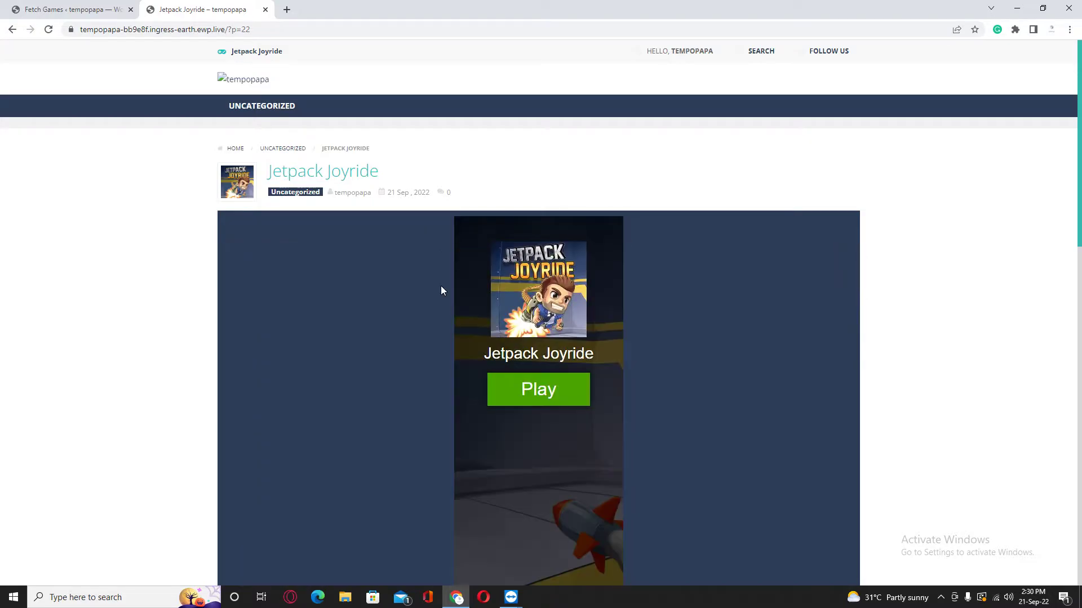
{"action": "scroll", "coordinate": [552, 402], "scroll_direction": "down", "scroll_amount": 1}
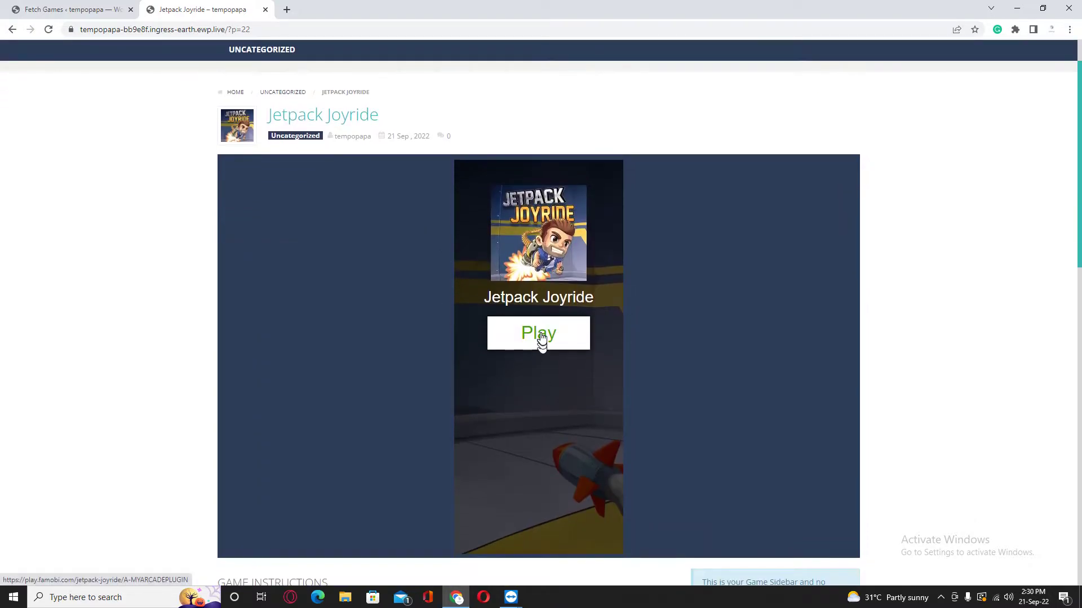
{"action": "left_click", "coordinate": [540, 337]}
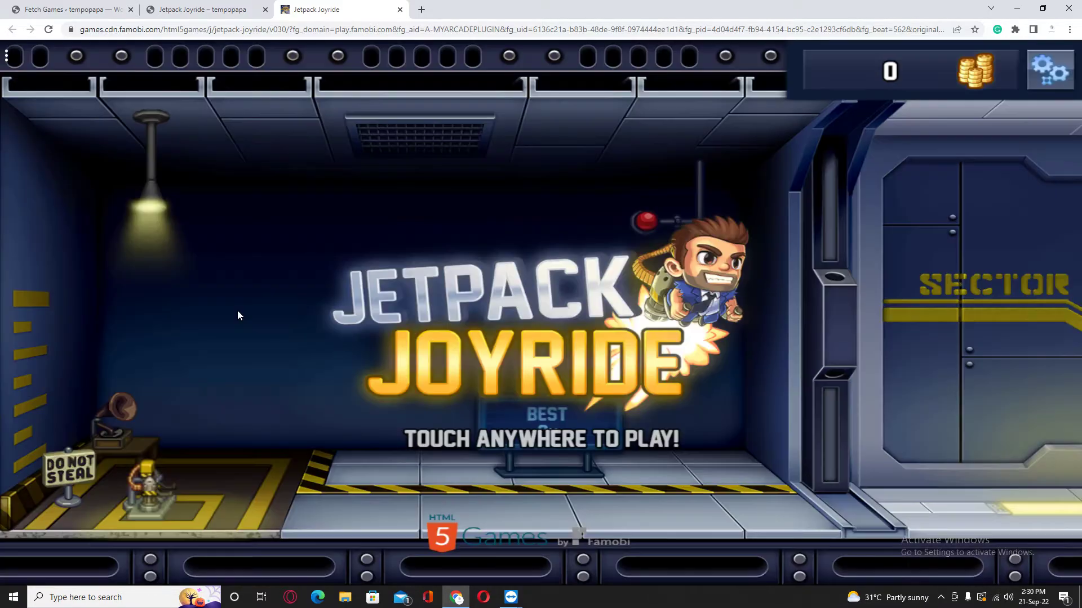
{"action": "left_click", "coordinate": [410, 341]}
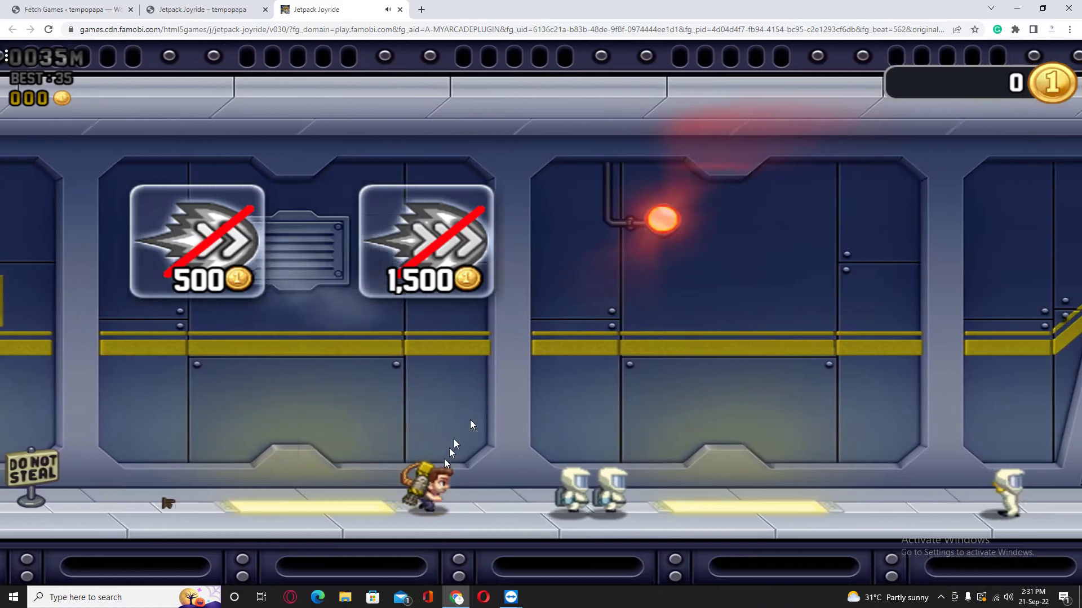
{"action": "left_click_drag", "start_coordinate": [454, 438], "coordinate": [485, 469]}
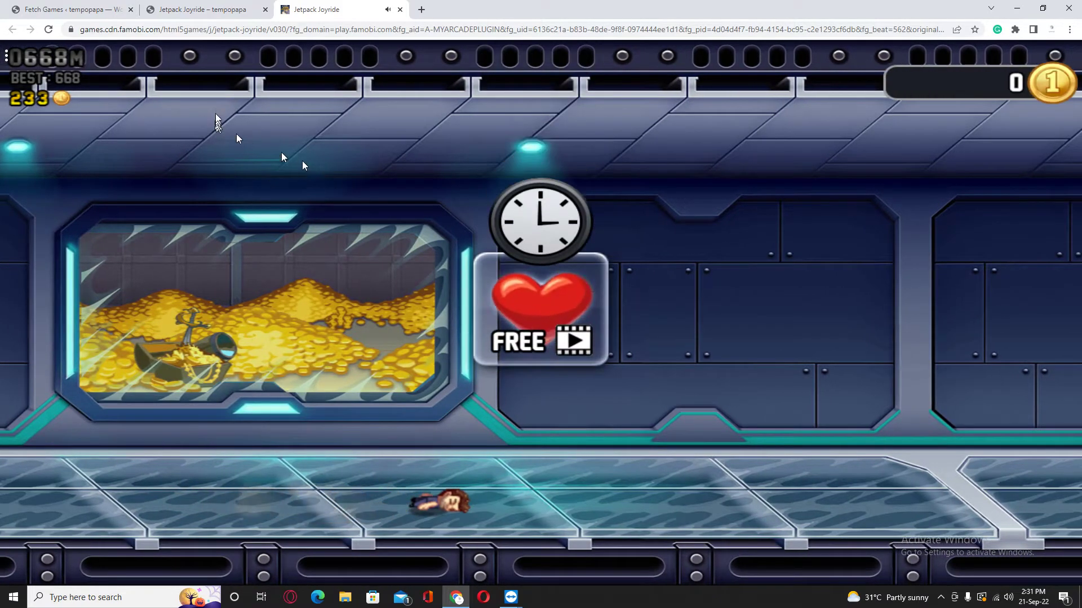
Return to the site's front page and compare its games with the fetched games list in MyArcade
{"action": "left_click", "coordinate": [220, 7]}
{"action": "scroll", "coordinate": [283, 313], "scroll_direction": "up", "scroll_amount": 1}
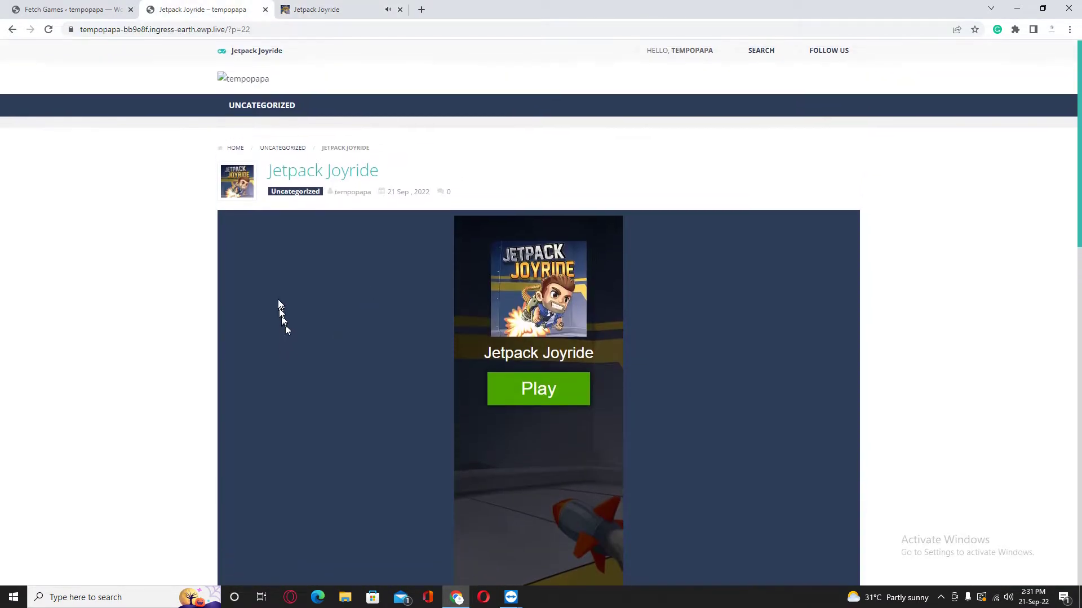
{"action": "left_click", "coordinate": [248, 82]}
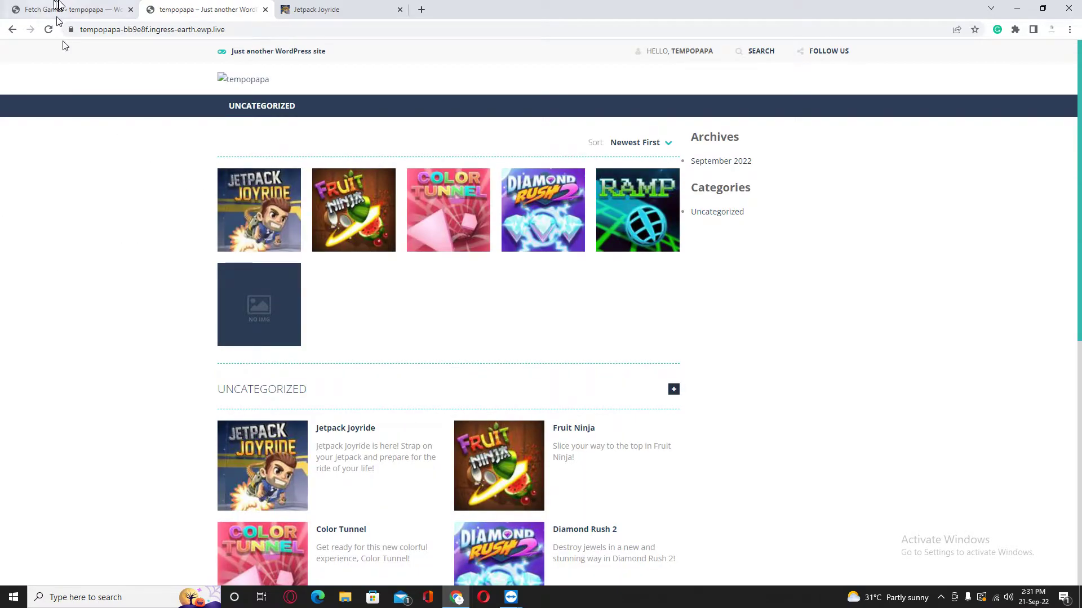
{"action": "left_click", "coordinate": [62, 9]}
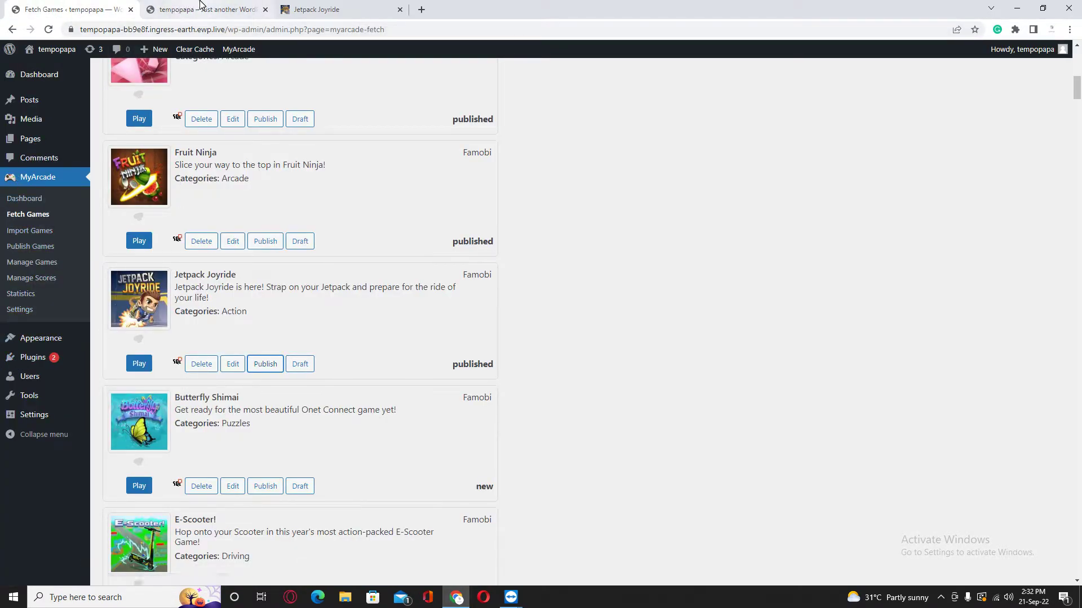
{"action": "mouse_move", "coordinate": [2, 416]}
{"action": "left_click", "coordinate": [248, 5]}
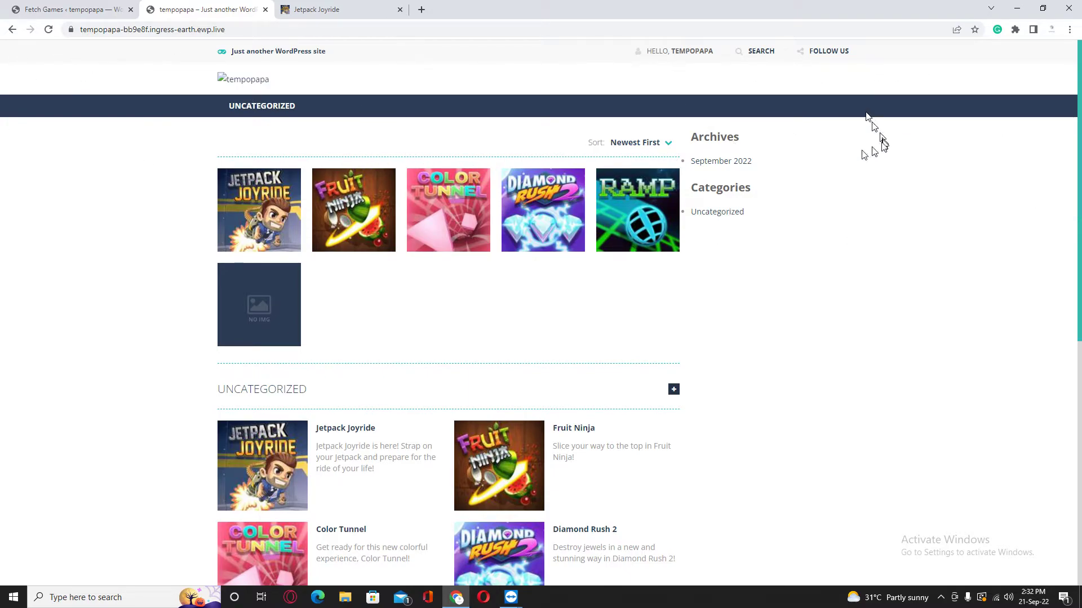
{"action": "left_click", "coordinate": [71, 7]}
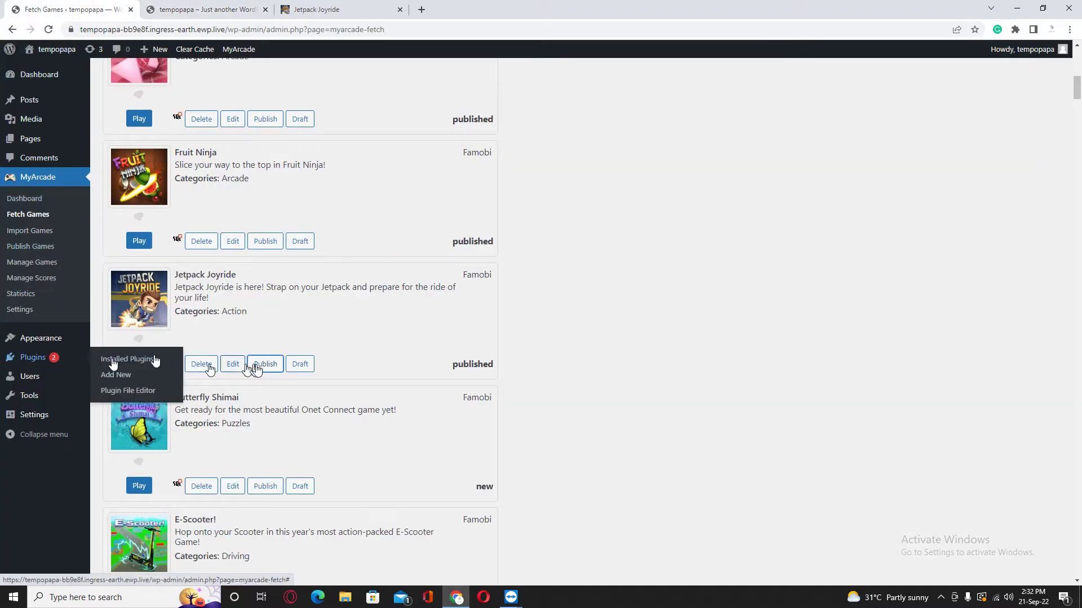
Reload the Fetch Games admin page and open the theme customizer for the site
{"action": "mouse_move", "coordinate": [40, 396]}
{"action": "mouse_move", "coordinate": [44, 346]}
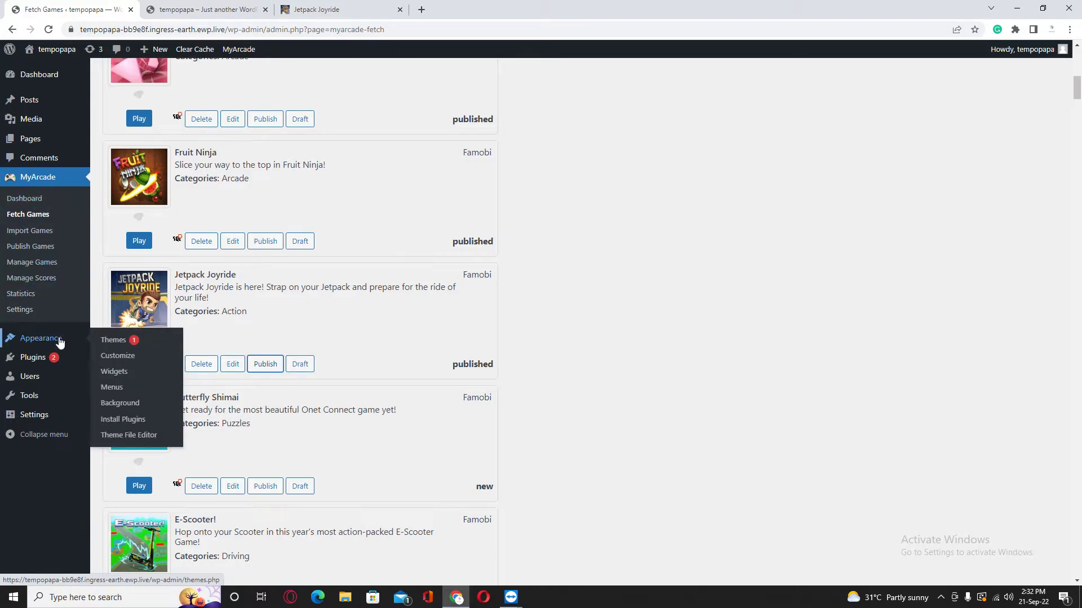
{"action": "left_click", "coordinate": [48, 30]}
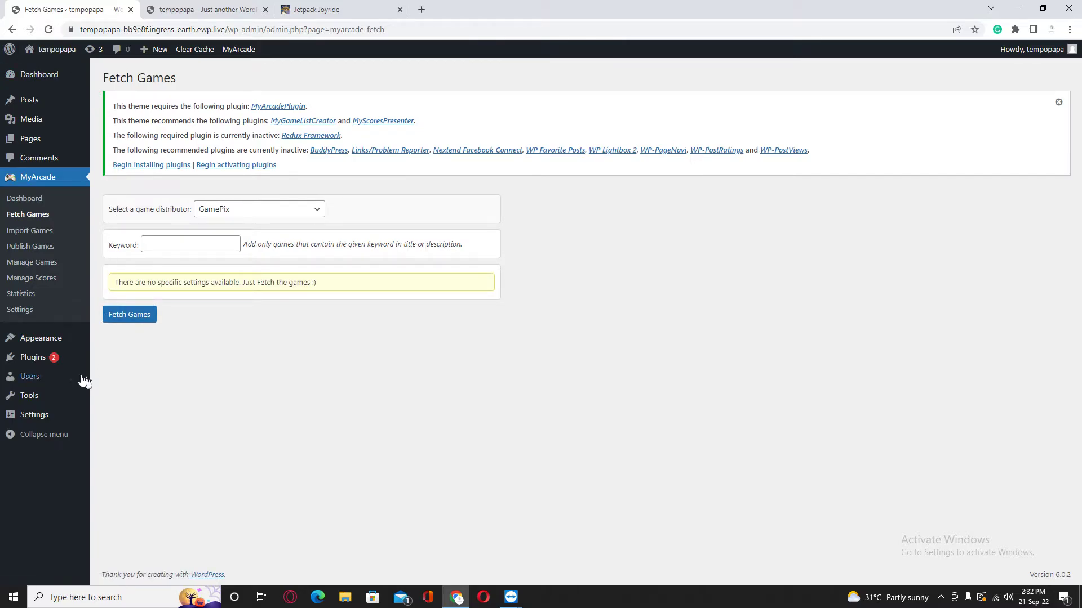
{"action": "mouse_move", "coordinate": [46, 342]}
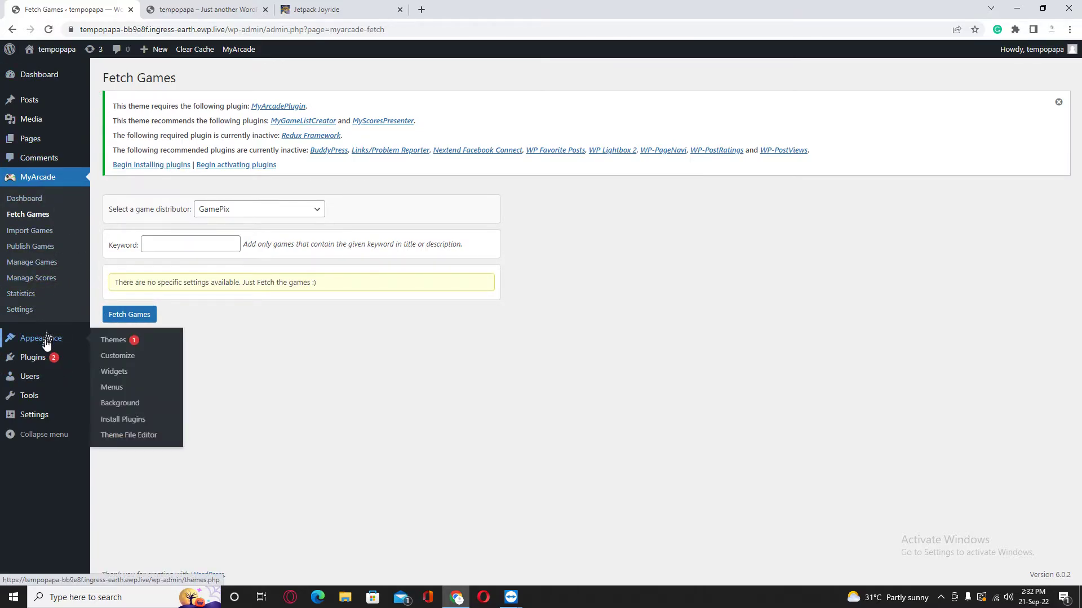
{"action": "left_click", "coordinate": [107, 356]}
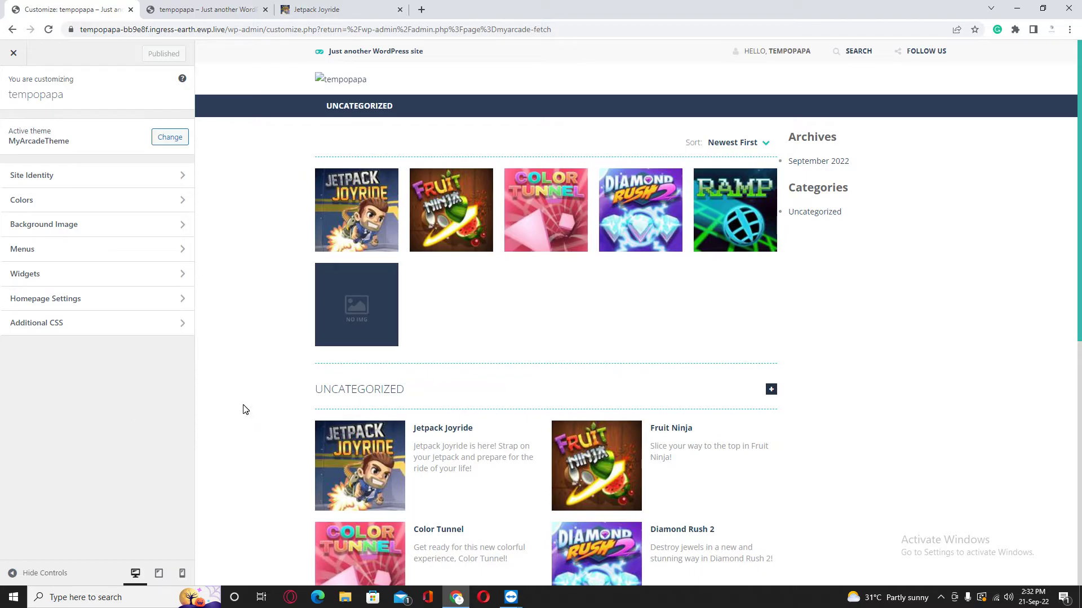
Examine the customizer's page preview and its Site Identity, Colors and Homepage Settings sections
{"action": "scroll", "coordinate": [318, 342], "scroll_direction": "down", "scroll_amount": 3}
{"action": "left_click", "coordinate": [63, 172]}
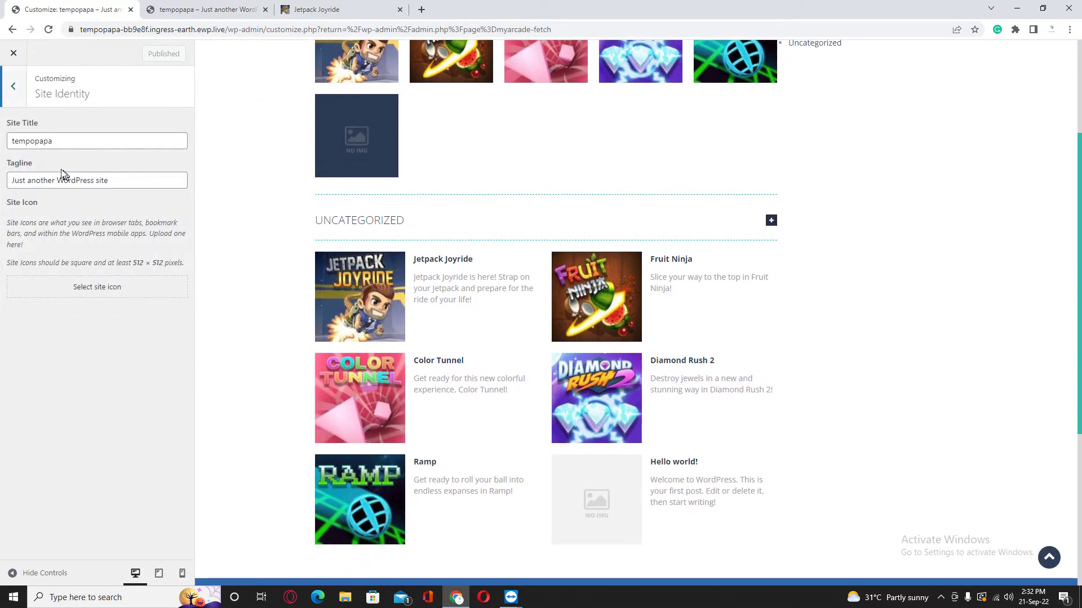
{"action": "left_click", "coordinate": [14, 90]}
{"action": "left_click", "coordinate": [82, 201]}
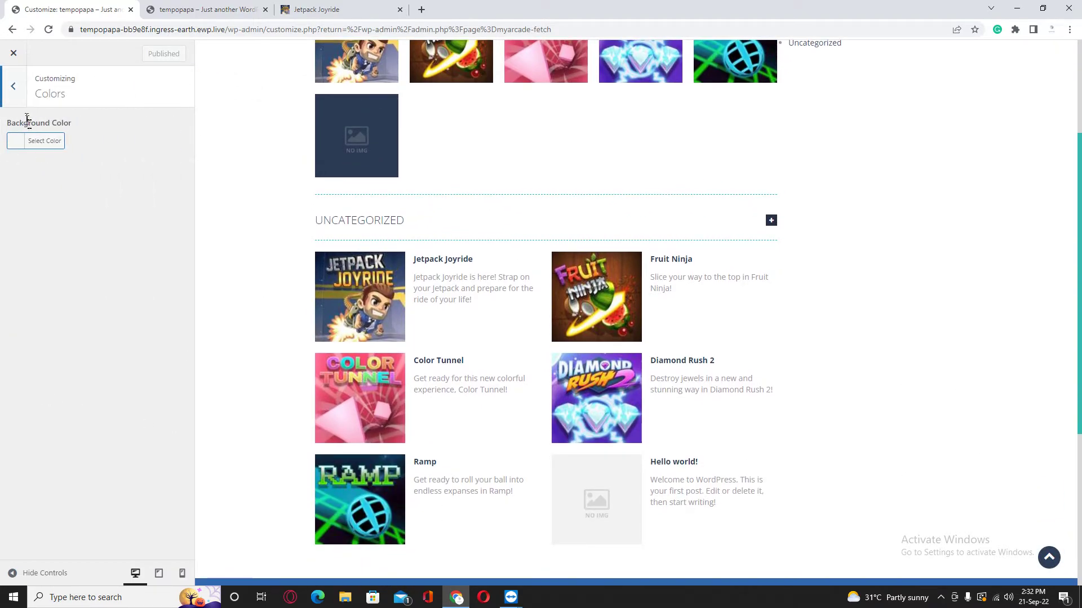
{"action": "left_click", "coordinate": [21, 106]}
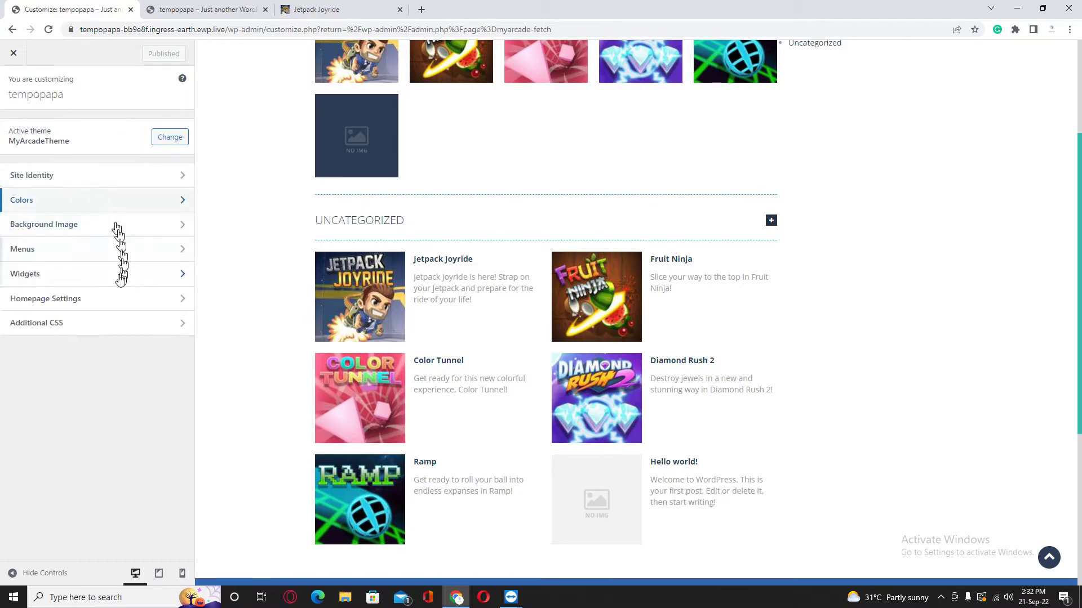
{"action": "left_click", "coordinate": [102, 302]}
{"action": "left_click", "coordinate": [21, 104]}
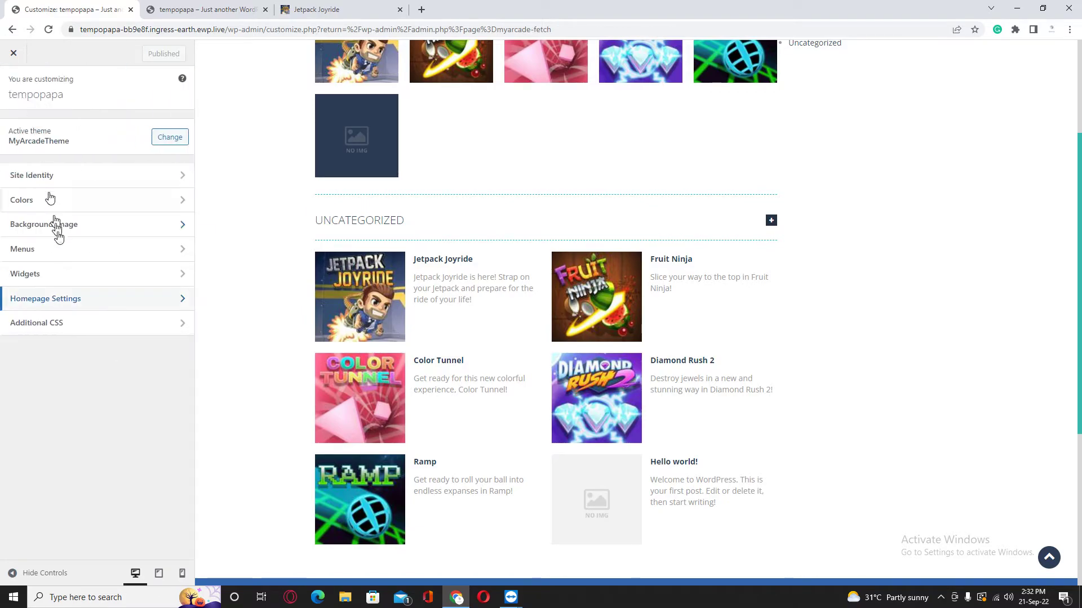
Examine the Main Sidebar and Footer Sidebar widget areas in the customizer, and close the customizer
{"action": "left_click", "coordinate": [66, 273]}
{"action": "left_click", "coordinate": [10, 100]}
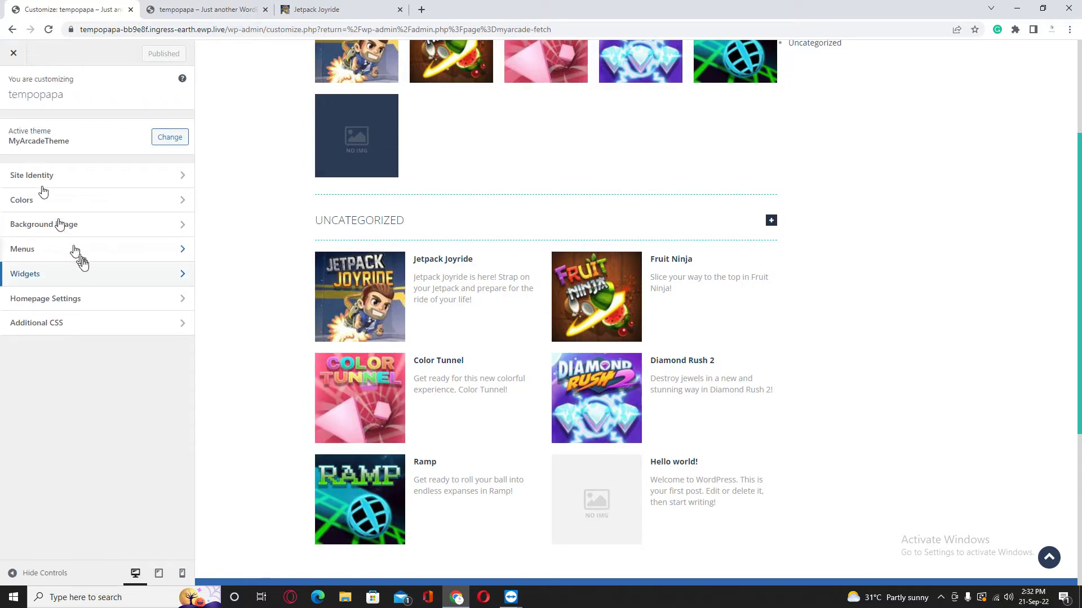
{"action": "left_click", "coordinate": [93, 280]}
{"action": "left_click", "coordinate": [101, 206]}
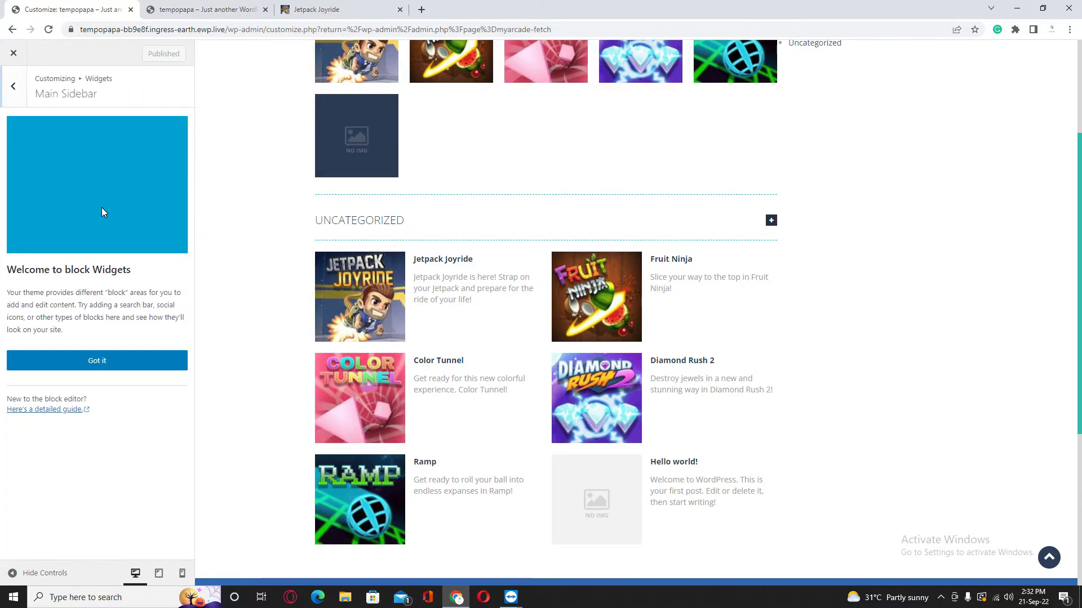
{"action": "left_click", "coordinate": [15, 93]}
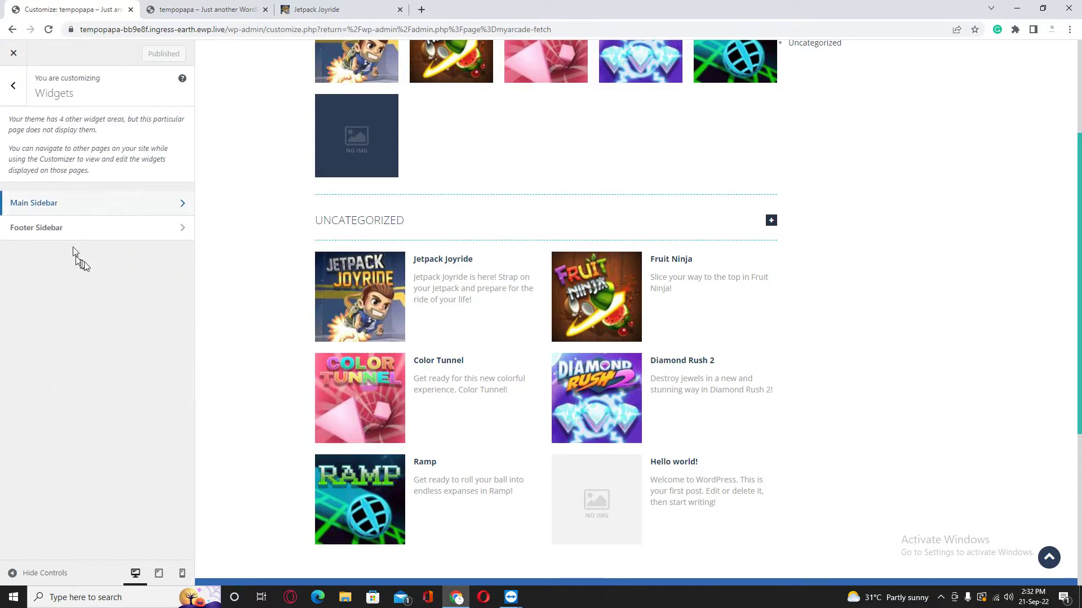
{"action": "left_click", "coordinate": [105, 231]}
{"action": "left_click", "coordinate": [19, 98]}
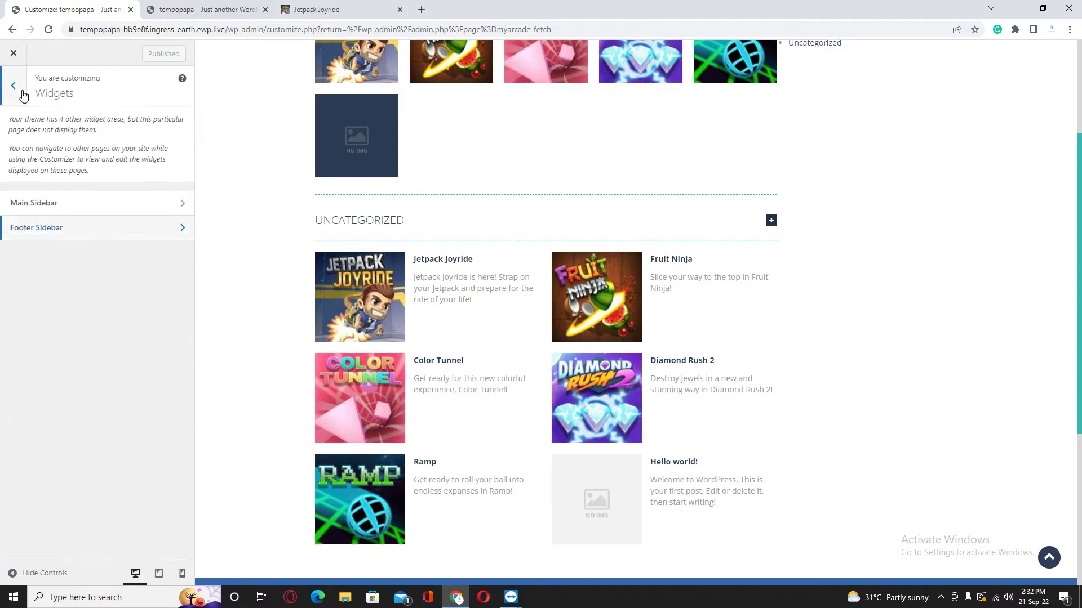
{"action": "left_click", "coordinate": [21, 95]}
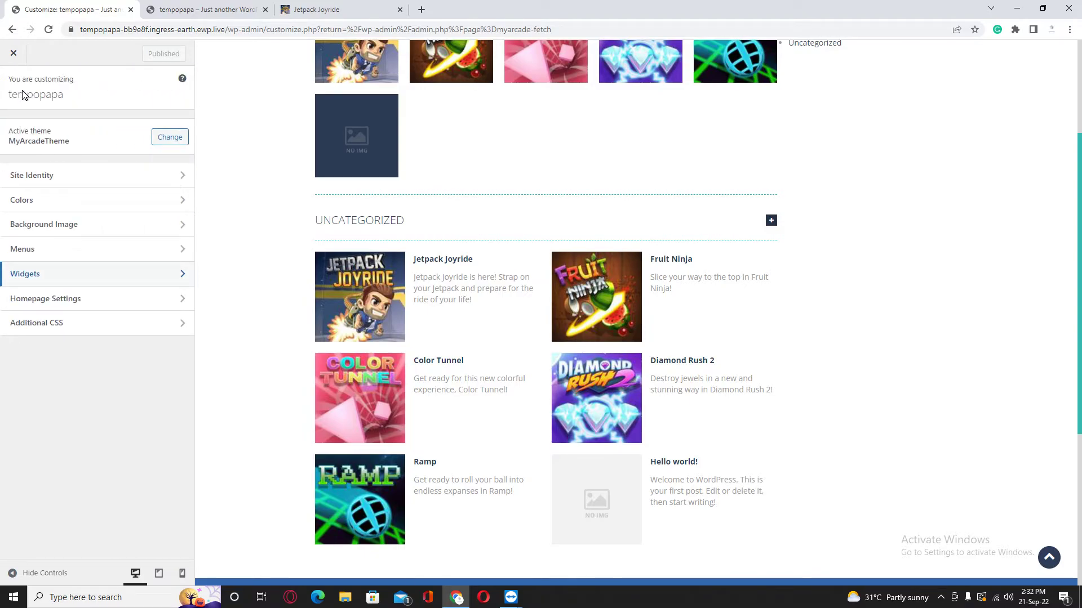
{"action": "left_click", "coordinate": [13, 53]}
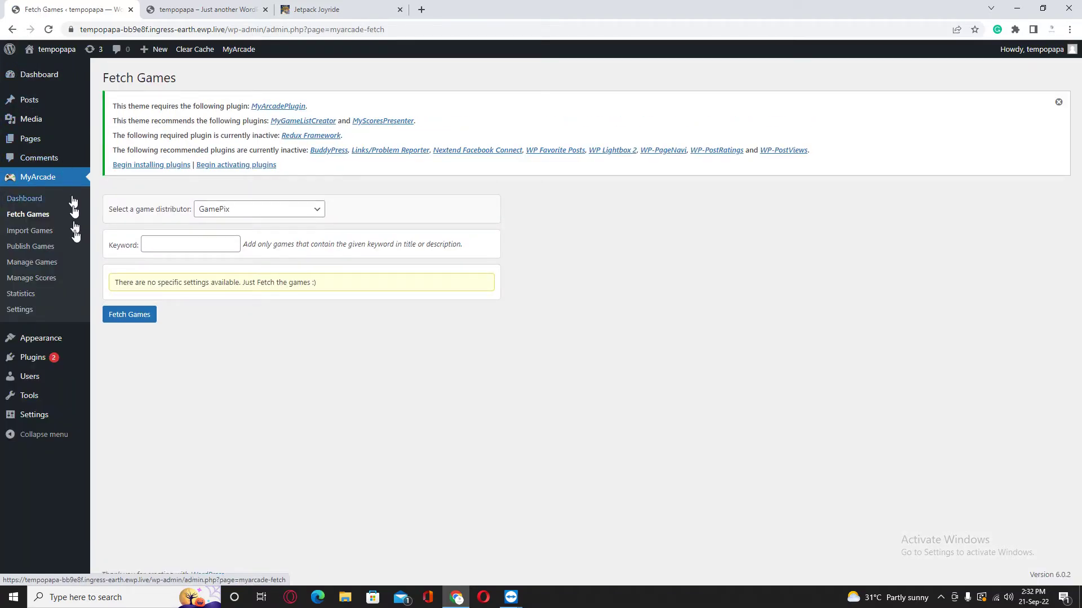
Open the MyArcade plugin settings and look over the available setting sections and game feeds
{"action": "mouse_move", "coordinate": [46, 341]}
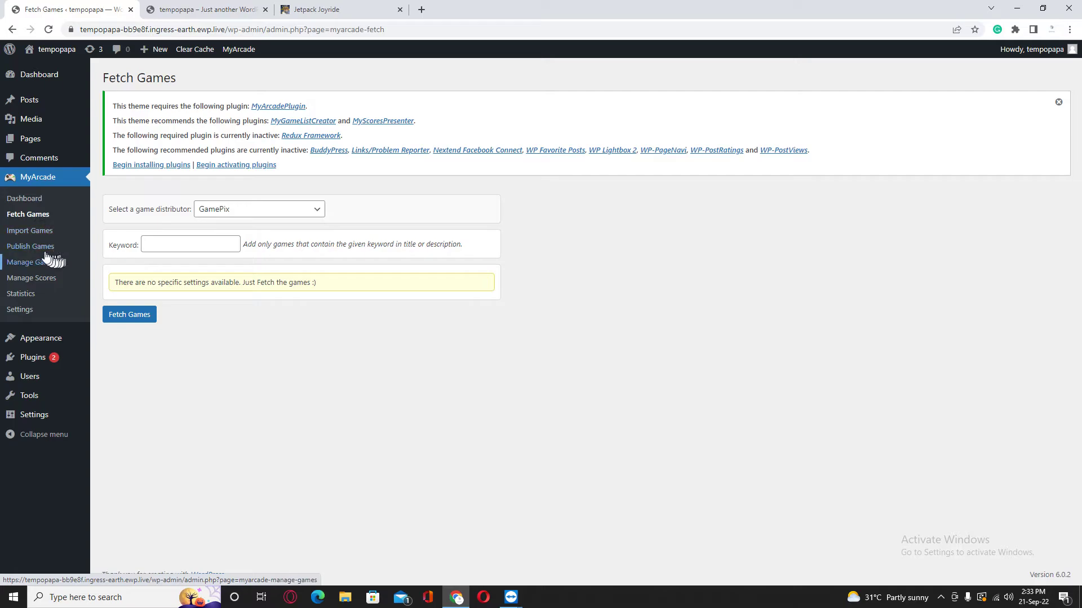
{"action": "left_click", "coordinate": [32, 311]}
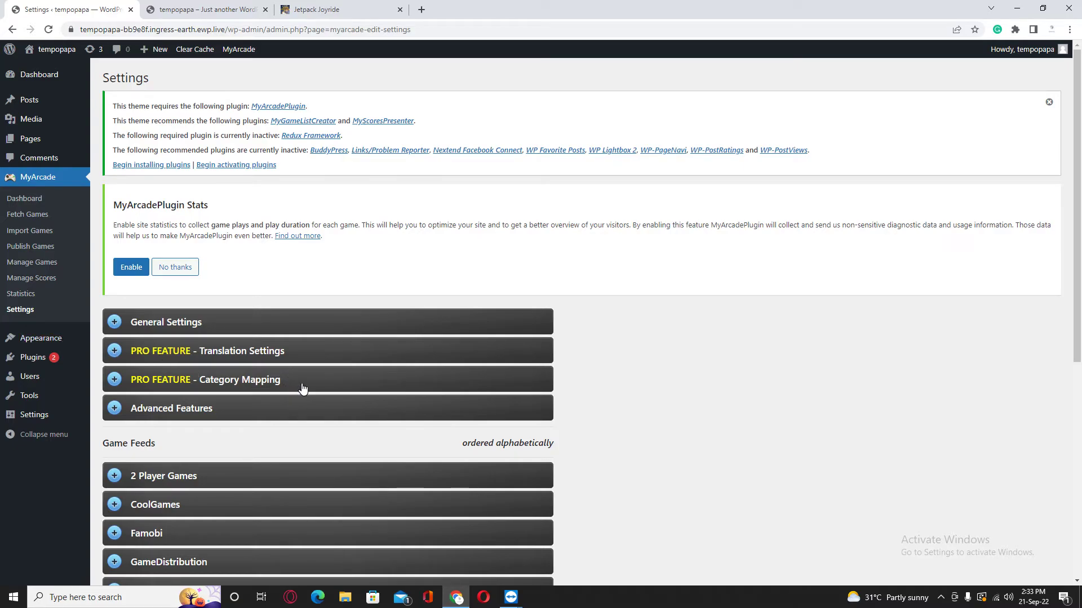
{"action": "scroll", "coordinate": [218, 331], "scroll_direction": "down", "scroll_amount": 1}
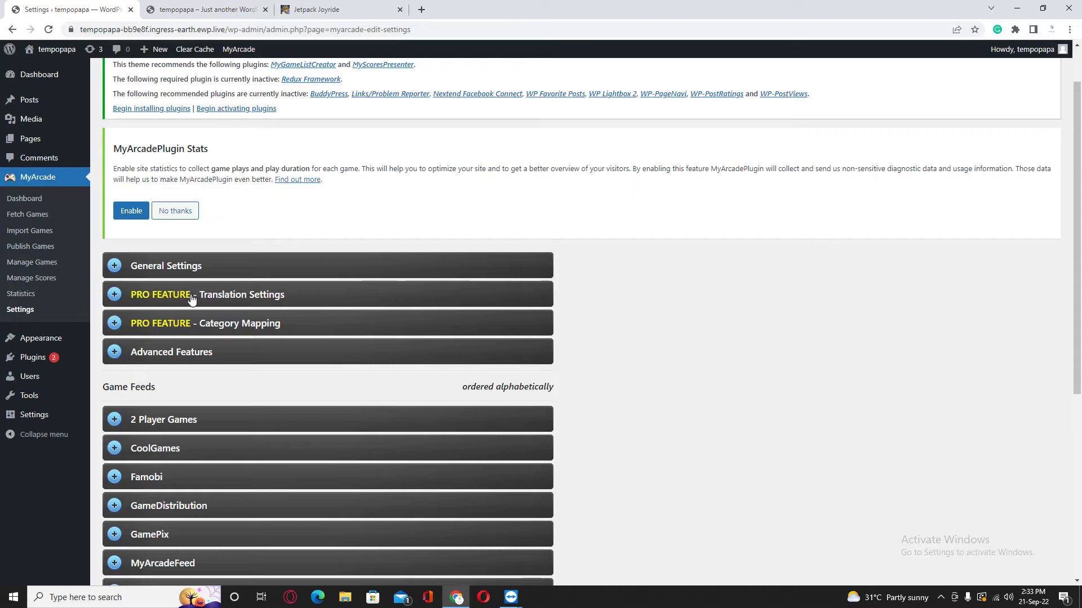
{"action": "scroll", "coordinate": [180, 284], "scroll_direction": "down", "scroll_amount": 2}
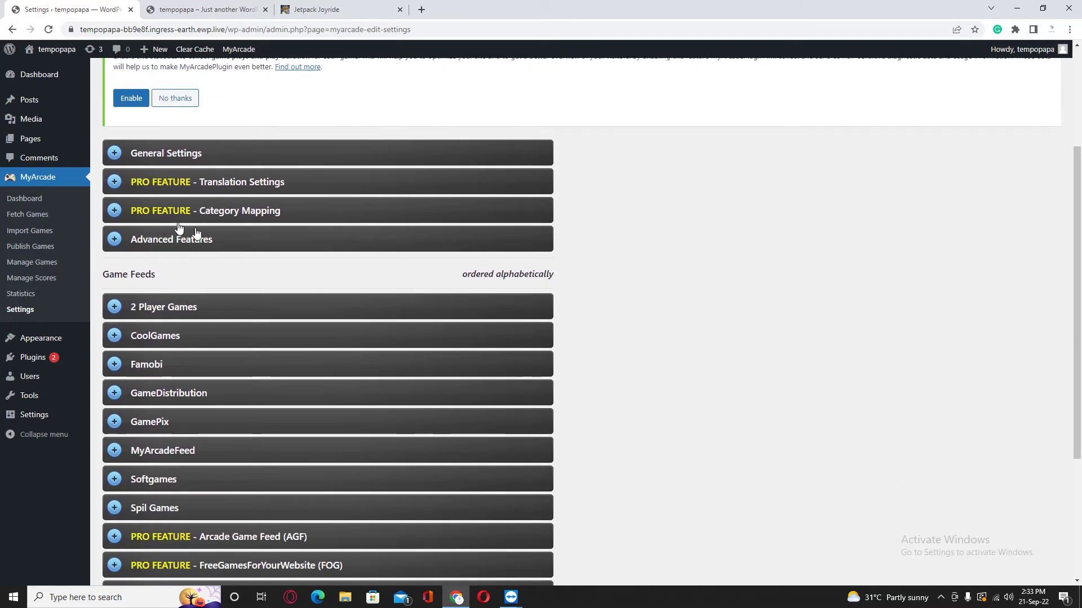
{"action": "scroll", "coordinate": [259, 259], "scroll_direction": "down", "scroll_amount": 1}
{"action": "scroll", "coordinate": [485, 307], "scroll_direction": "down", "scroll_amount": 3}
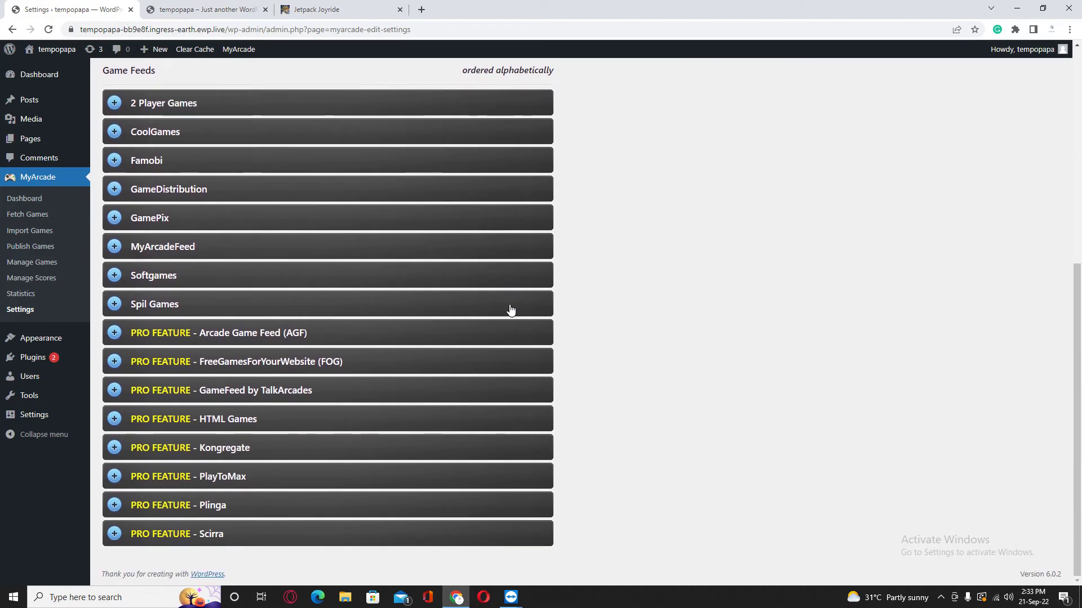
{"action": "scroll", "coordinate": [511, 310], "scroll_direction": "up", "scroll_amount": 5}
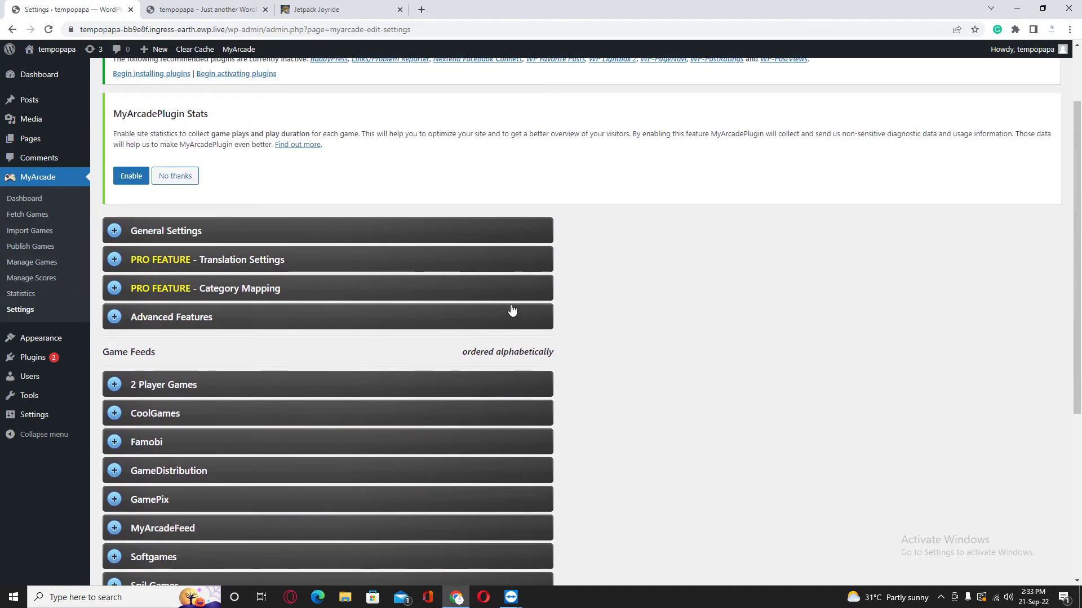
Expand the General Settings section and examine the score, publishing, download and Automation / Cron options
{"action": "left_click", "coordinate": [187, 231]}
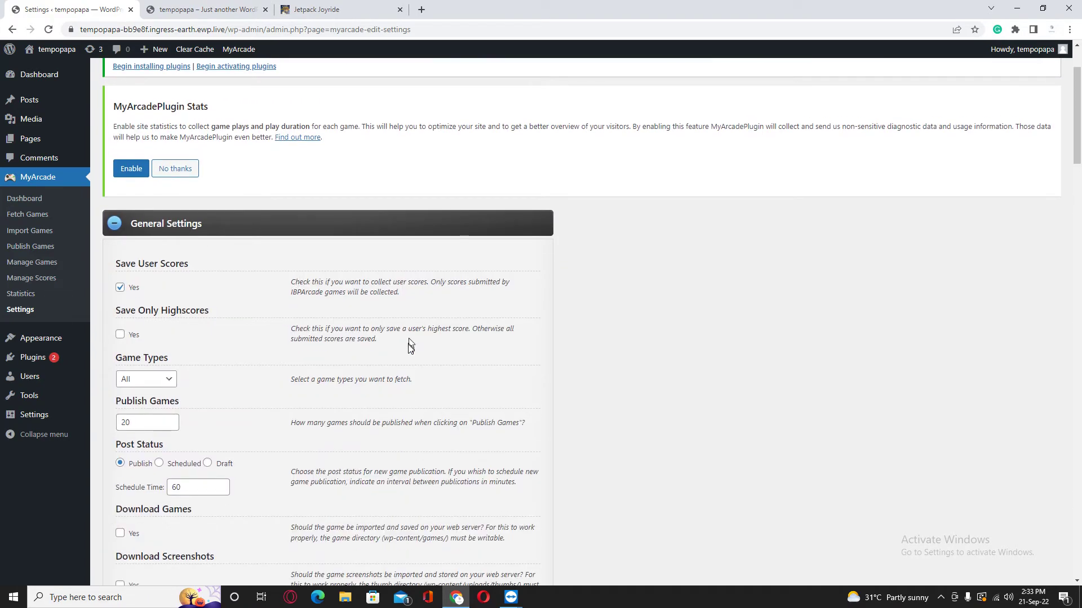
{"action": "scroll", "coordinate": [409, 346], "scroll_direction": "down", "scroll_amount": 6}
{"action": "scroll", "coordinate": [410, 349], "scroll_direction": "down", "scroll_amount": 4}
{"action": "scroll", "coordinate": [405, 347], "scroll_direction": "down", "scroll_amount": 4}
{"action": "scroll", "coordinate": [403, 345], "scroll_direction": "up", "scroll_amount": 4}
{"action": "left_click_drag", "start_coordinate": [115, 149], "coordinate": [231, 147]}
{"action": "left_click", "coordinate": [252, 154]}
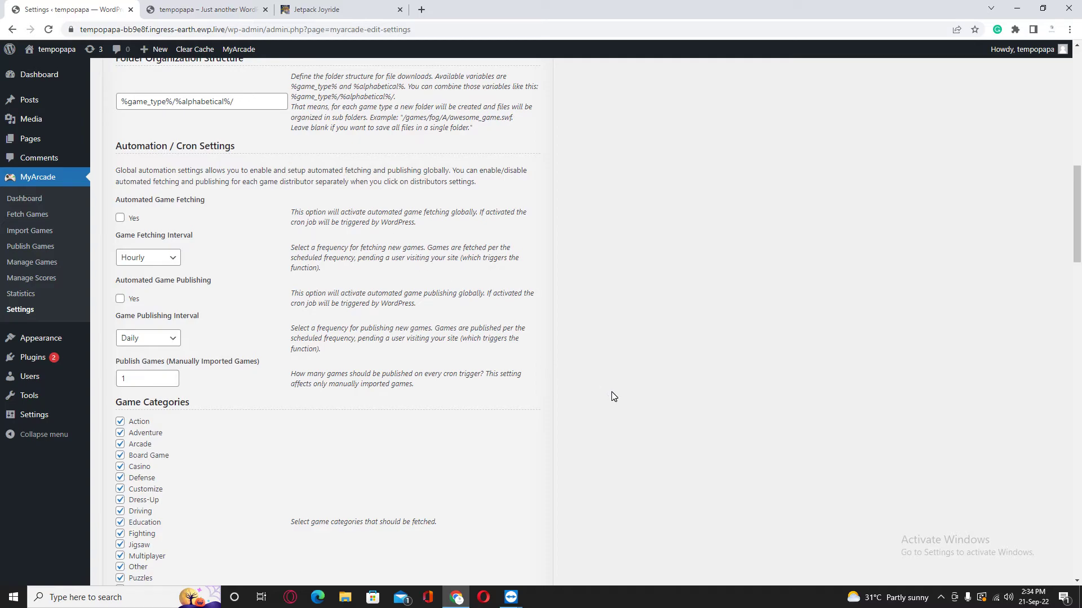
Examine the game category, embed code, Game Post Template and guest play options in General Settings
{"action": "scroll", "coordinate": [614, 397], "scroll_direction": "down", "scroll_amount": 6}
{"action": "scroll", "coordinate": [614, 398], "scroll_direction": "up", "scroll_amount": 3}
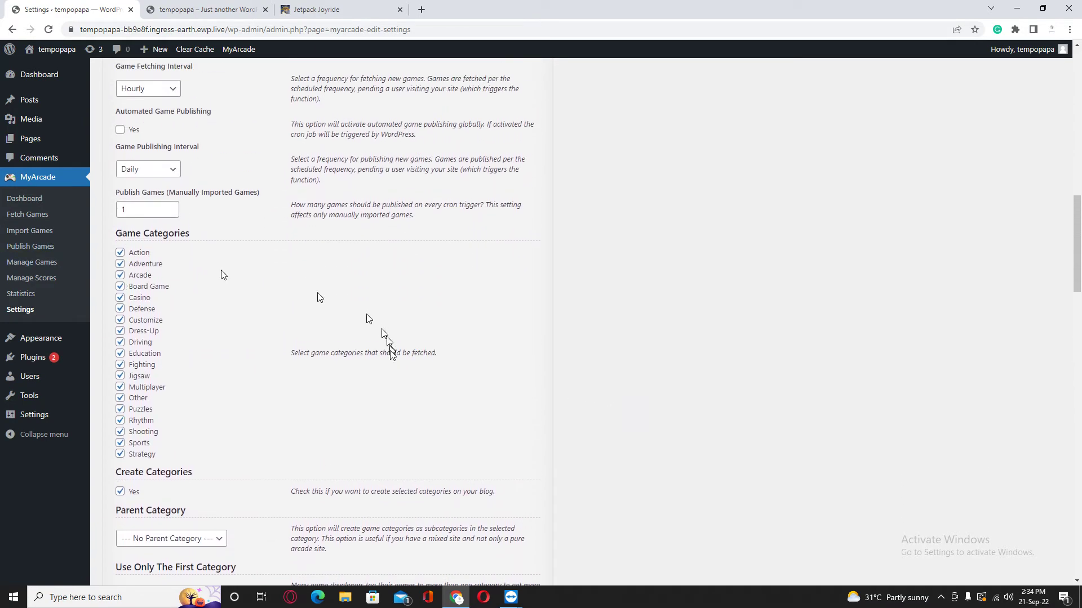
{"action": "scroll", "coordinate": [392, 395], "scroll_direction": "down", "scroll_amount": 8}
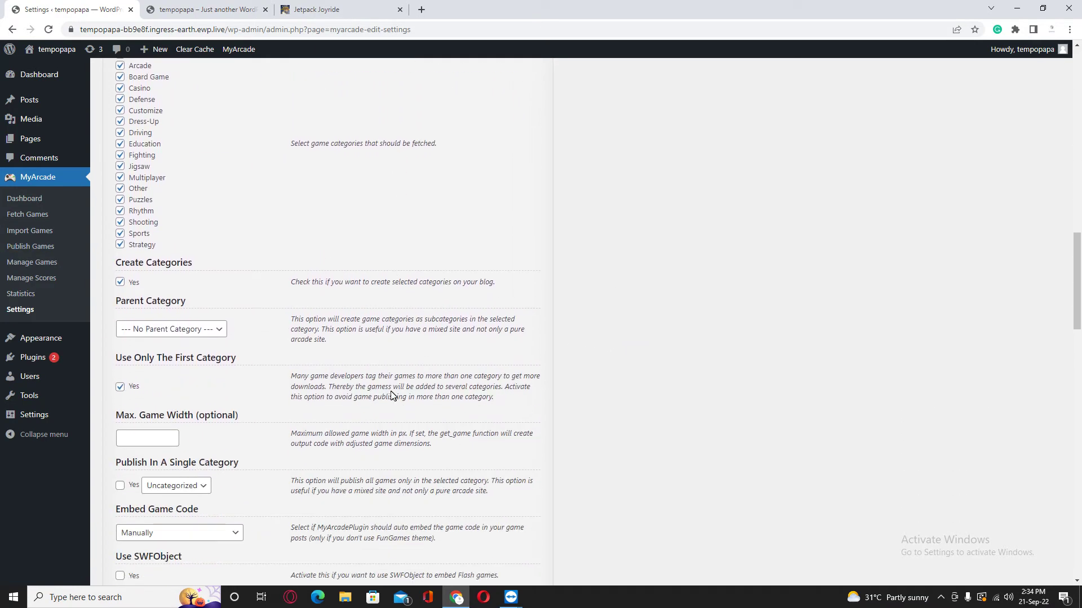
{"action": "scroll", "coordinate": [333, 445], "scroll_direction": "down", "scroll_amount": 17}
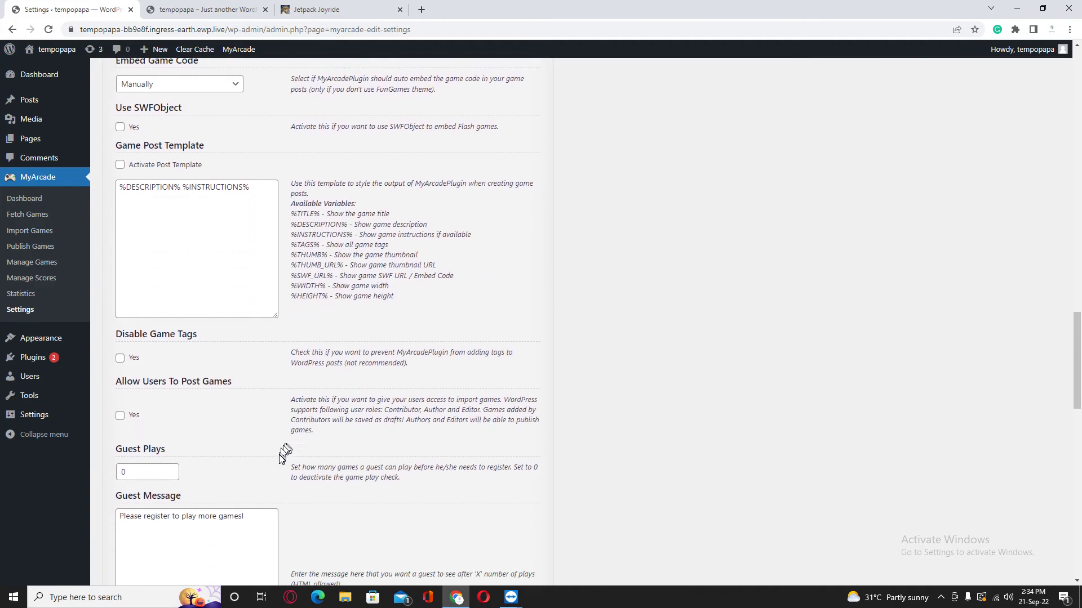
{"action": "scroll", "coordinate": [374, 459], "scroll_direction": "down", "scroll_amount": 2}
{"action": "scroll", "coordinate": [365, 454], "scroll_direction": "up", "scroll_amount": 4}
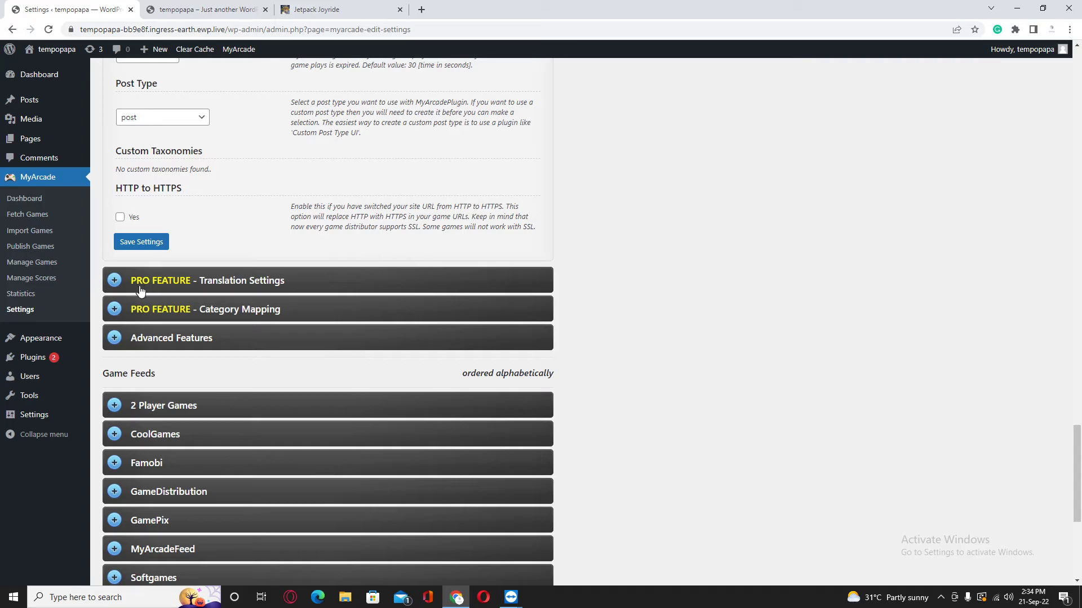
Look over the list of game feeds and examine the 2 Player Games feed's URL, category and automated publishing options
{"action": "scroll", "coordinate": [169, 343], "scroll_direction": "down", "scroll_amount": 5}
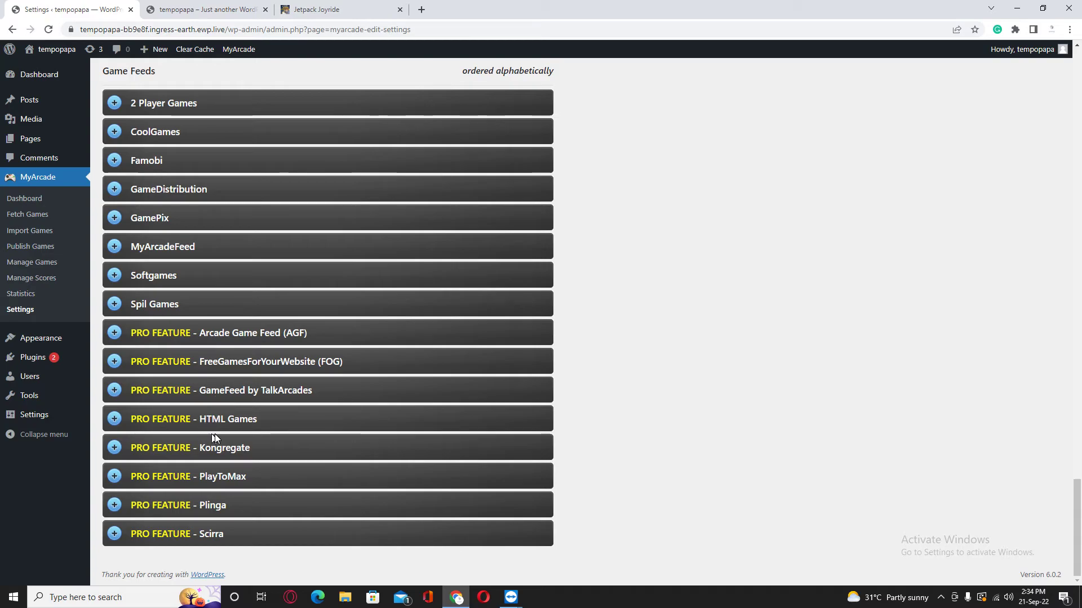
{"action": "scroll", "coordinate": [215, 442], "scroll_direction": "up", "scroll_amount": 6}
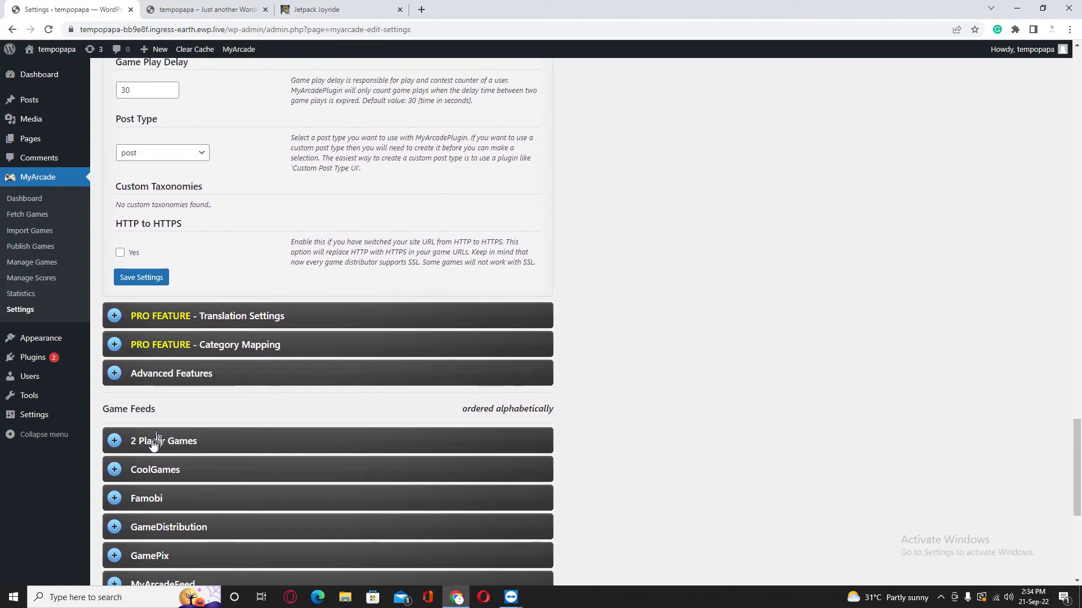
{"action": "left_click", "coordinate": [157, 444]}
{"action": "scroll", "coordinate": [246, 446], "scroll_direction": "down", "scroll_amount": 5}
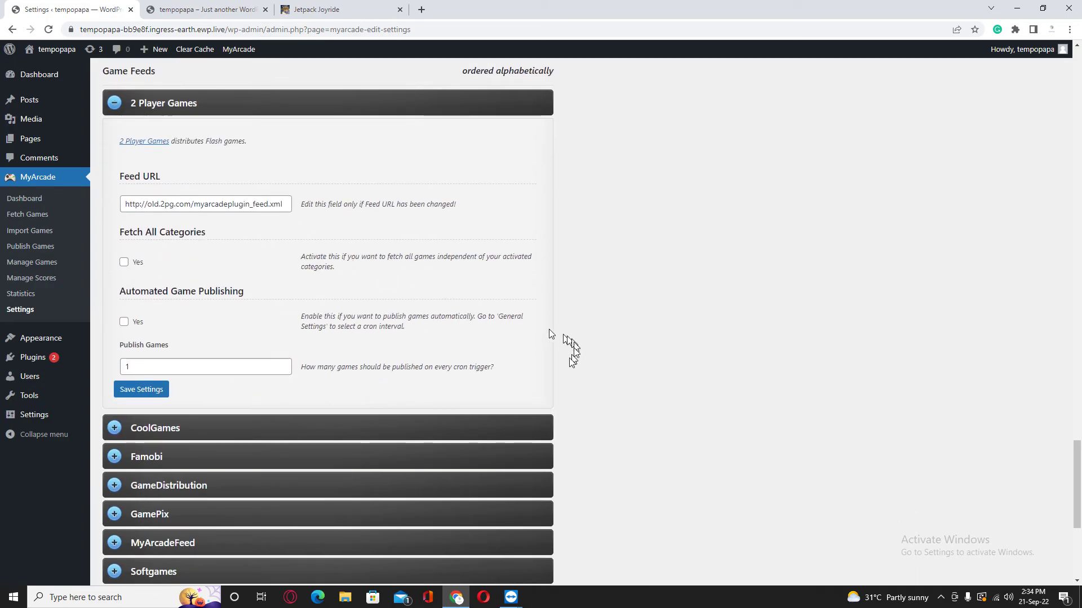
{"action": "scroll", "coordinate": [528, 377], "scroll_direction": "down", "scroll_amount": 1}
{"action": "scroll", "coordinate": [428, 386], "scroll_direction": "down", "scroll_amount": 3}
{"action": "scroll", "coordinate": [369, 387], "scroll_direction": "up", "scroll_amount": 3}
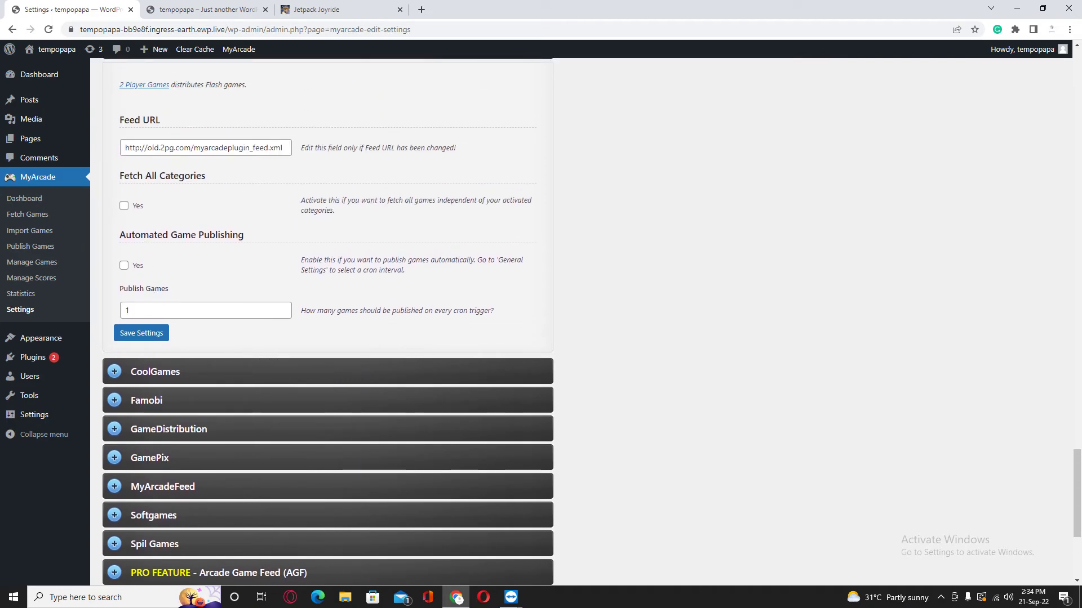
{"action": "scroll", "coordinate": [315, 270], "scroll_direction": "down", "scroll_amount": 4}
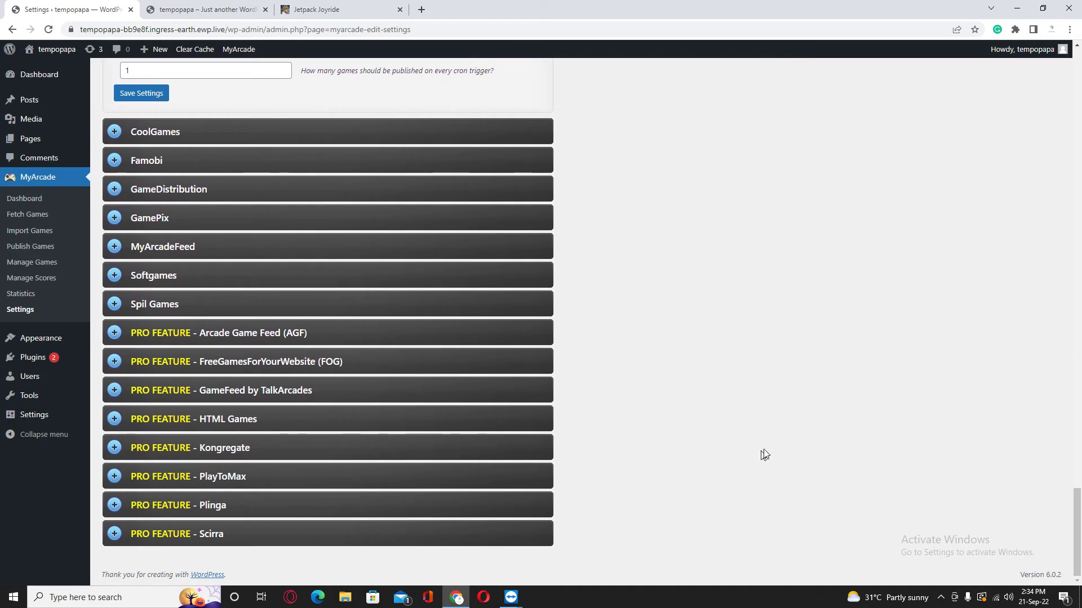
{"action": "scroll", "coordinate": [712, 454], "scroll_direction": "up", "scroll_amount": 6}
{"action": "scroll", "coordinate": [313, 397], "scroll_direction": "up", "scroll_amount": 14}
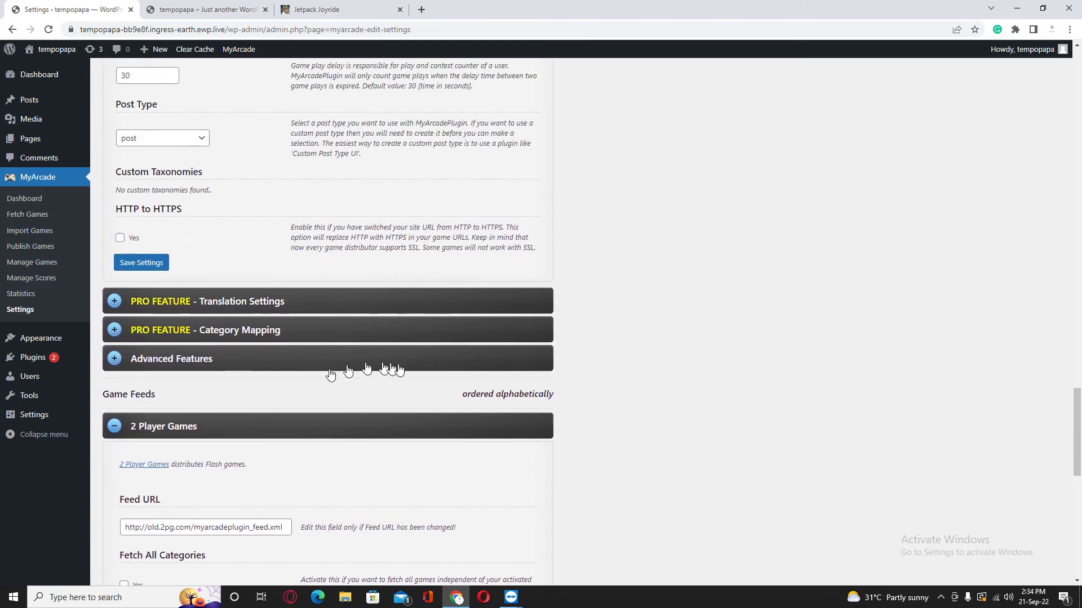
Switch to the live site's homepage and look over its game thumbnails, game list and footer
{"action": "left_click", "coordinate": [198, 7]}
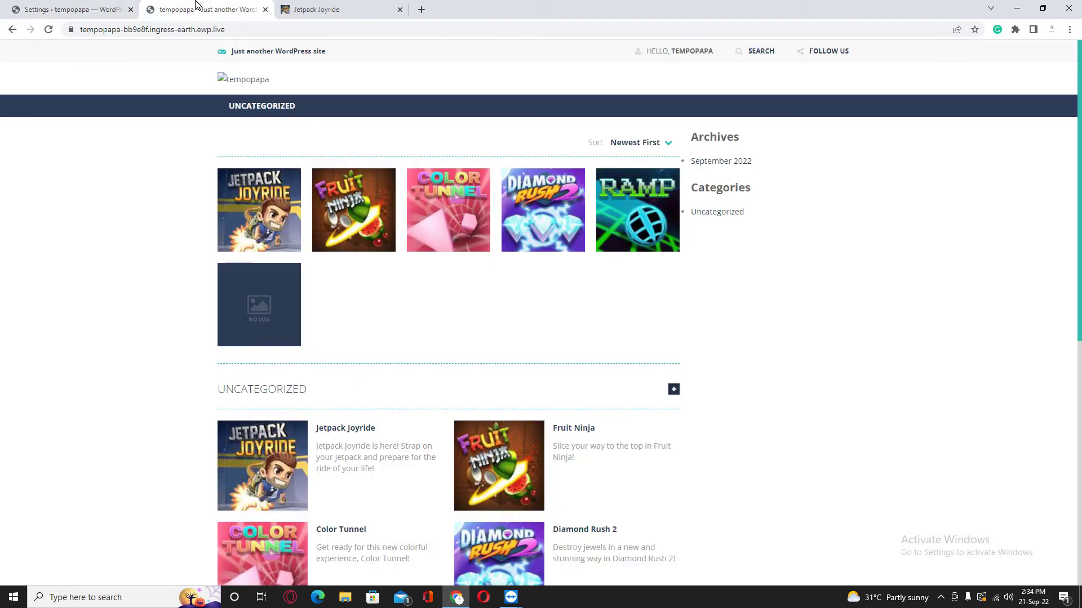
{"action": "scroll", "coordinate": [425, 244], "scroll_direction": "down", "scroll_amount": 8}
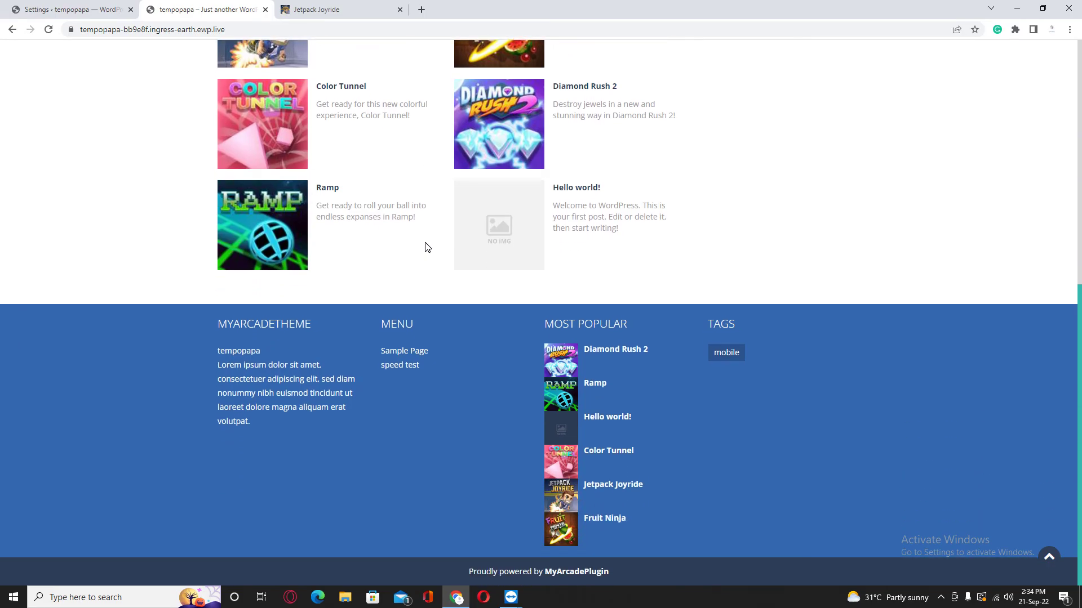
{"action": "scroll", "coordinate": [427, 247], "scroll_direction": "up", "scroll_amount": 6}
{"action": "scroll", "coordinate": [426, 247], "scroll_direction": "up", "scroll_amount": 2}
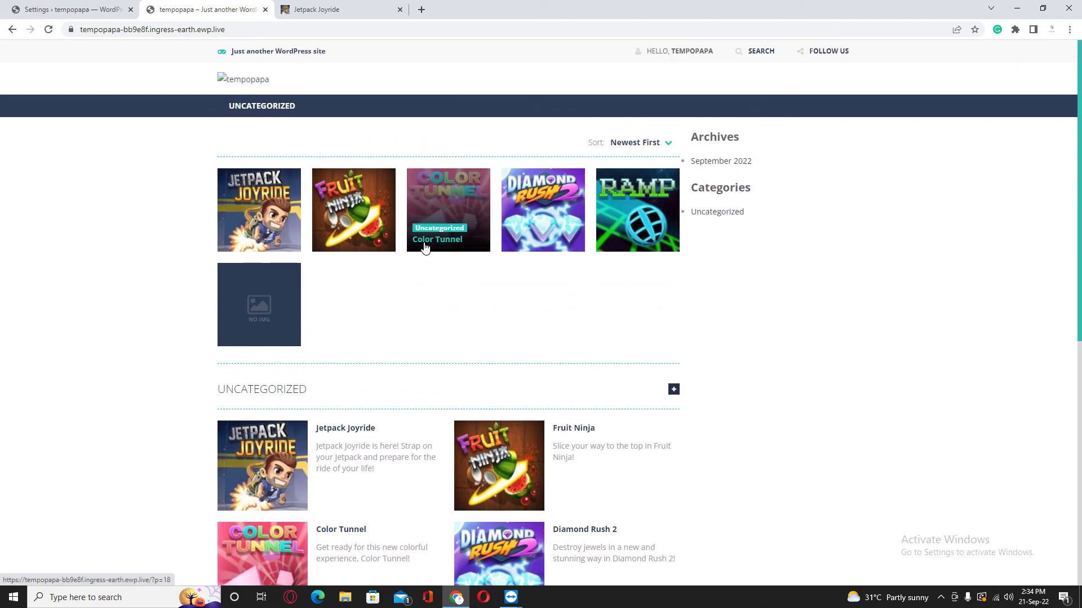